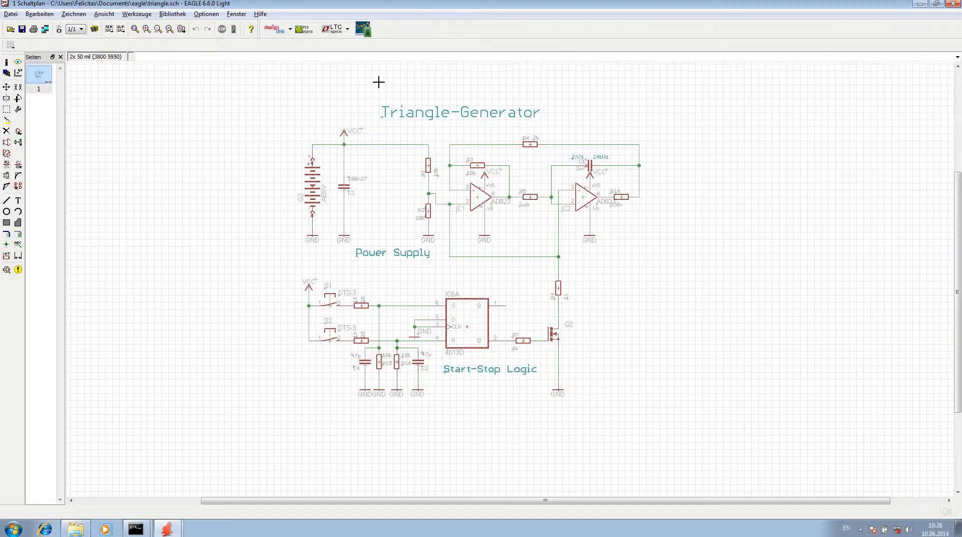
Show the desktop and launch Felicitas PCBSim.
left_click(366, 32)
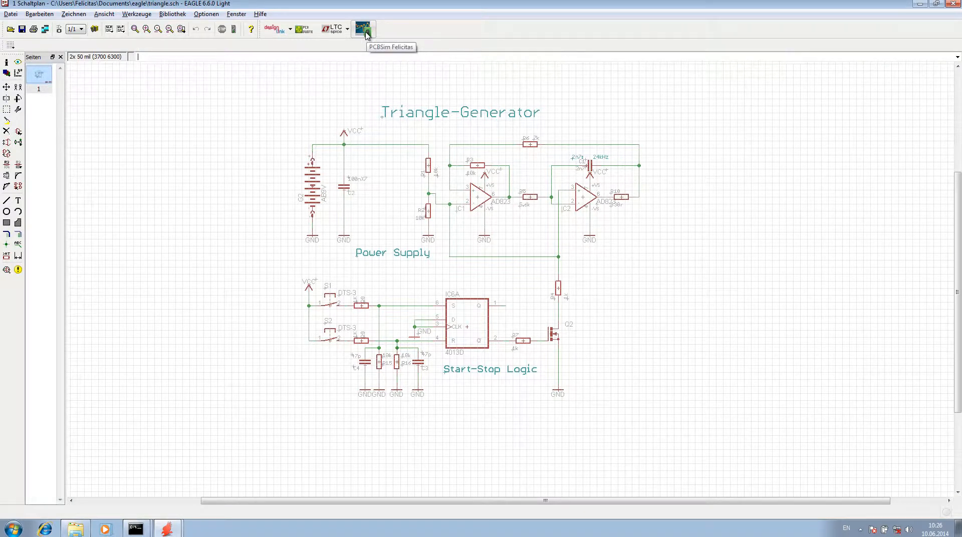
right_click(262, 531)
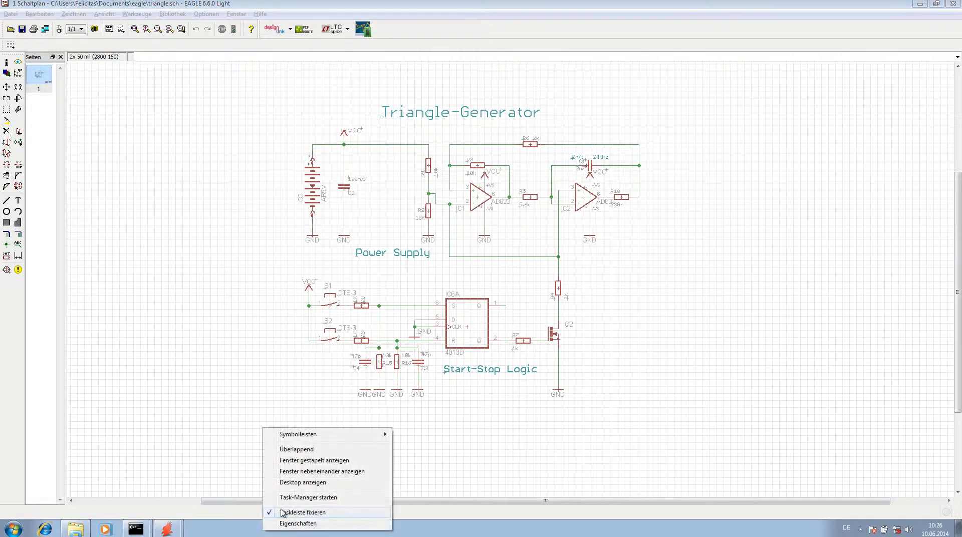
left_click(306, 482)
double_click(271, 226)
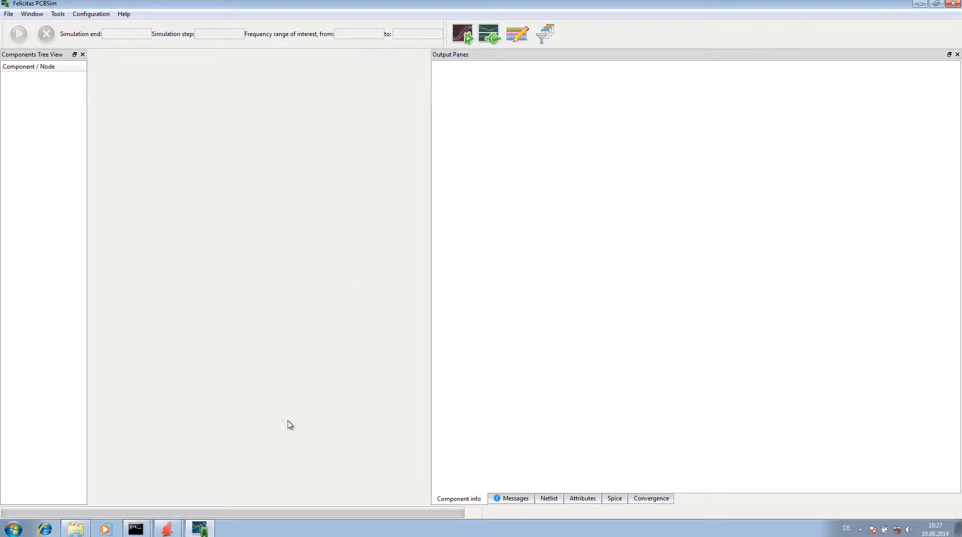
Send the triangle.sch schematic from EAGLE to PCBSim for simulation and expand the messages under Creating FSpice Circuit.
mouse_move(170, 530)
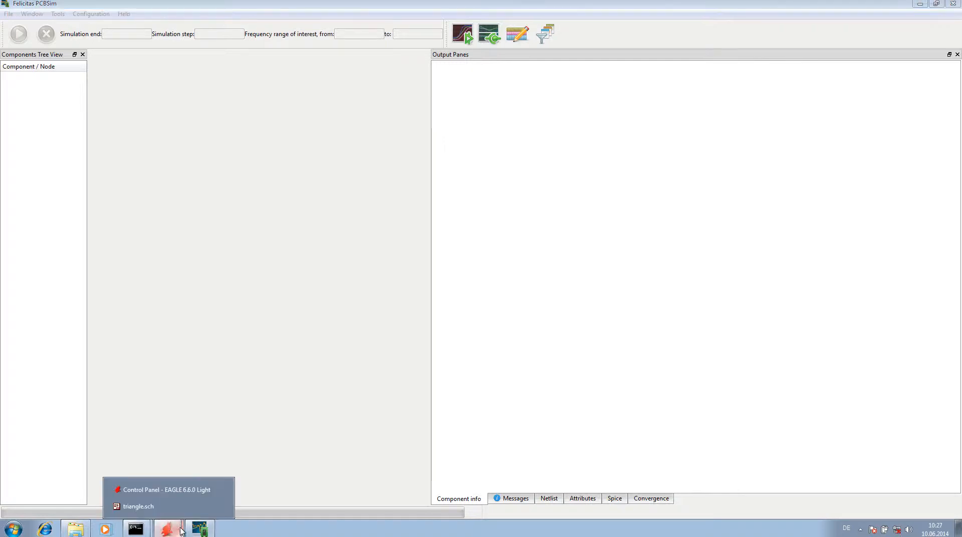
left_click(127, 505)
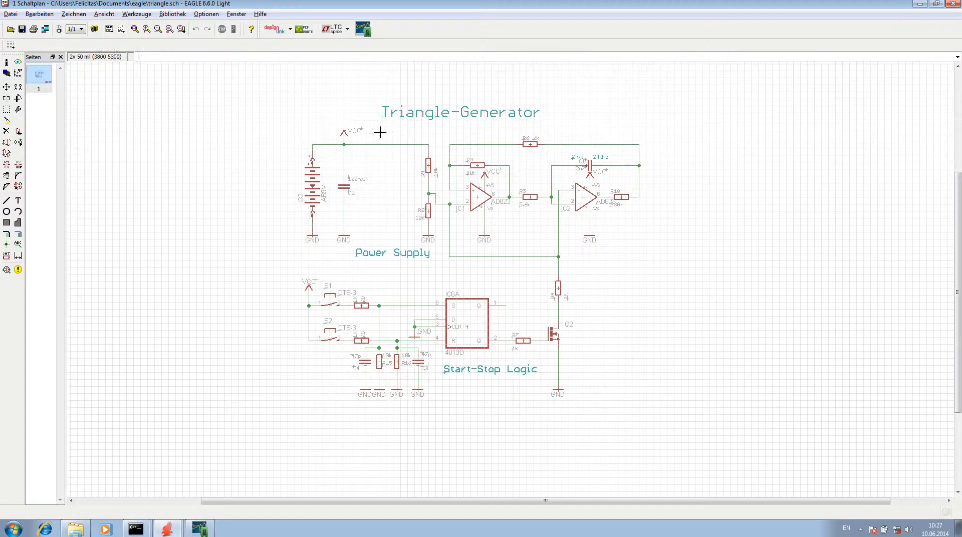
left_click(363, 29)
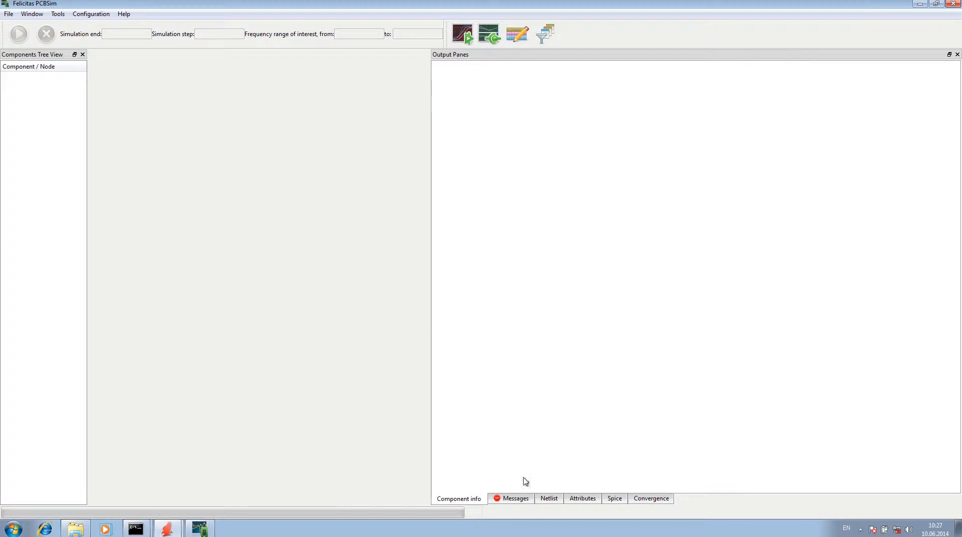
left_click(512, 498)
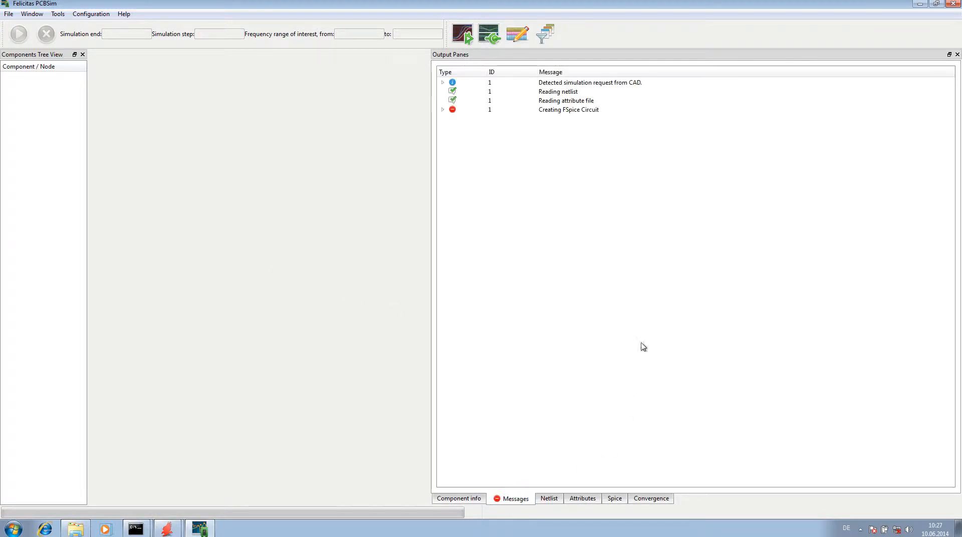
left_click(442, 109)
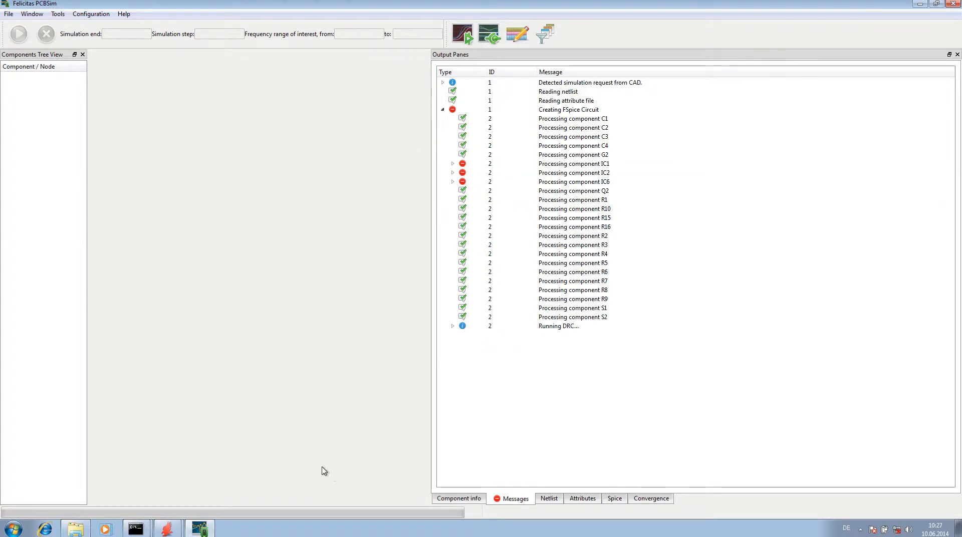
Switch back to the triangle.sch schematic in EAGLE and open the PCBSim model settings of op-amp IC1.
left_click(167, 527)
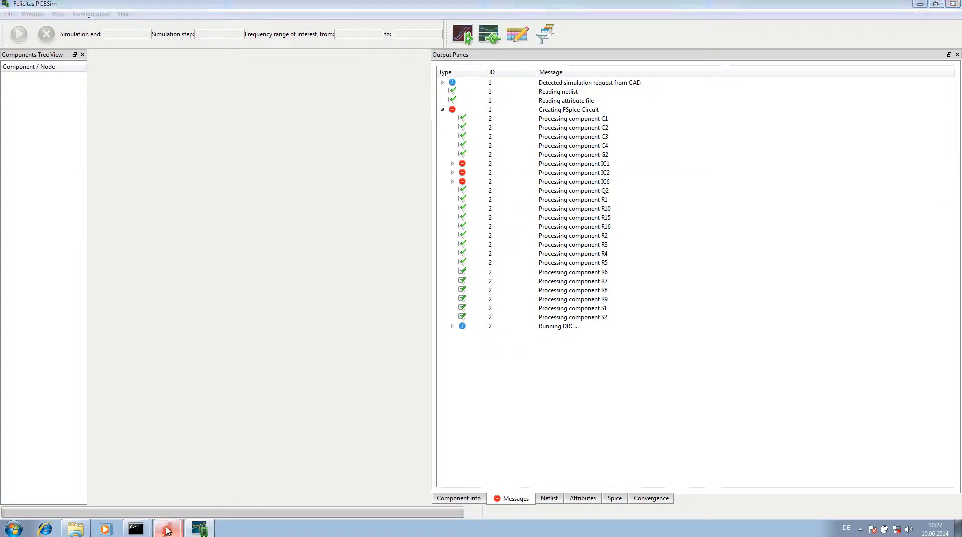
left_click(170, 513)
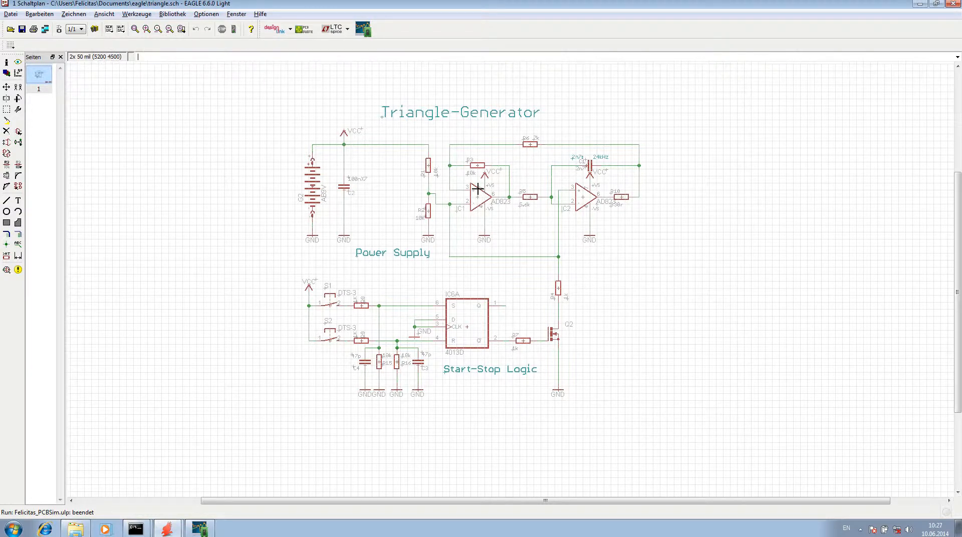
scroll(488, 176, "up", 2)
scroll(492, 196, "up", 2)
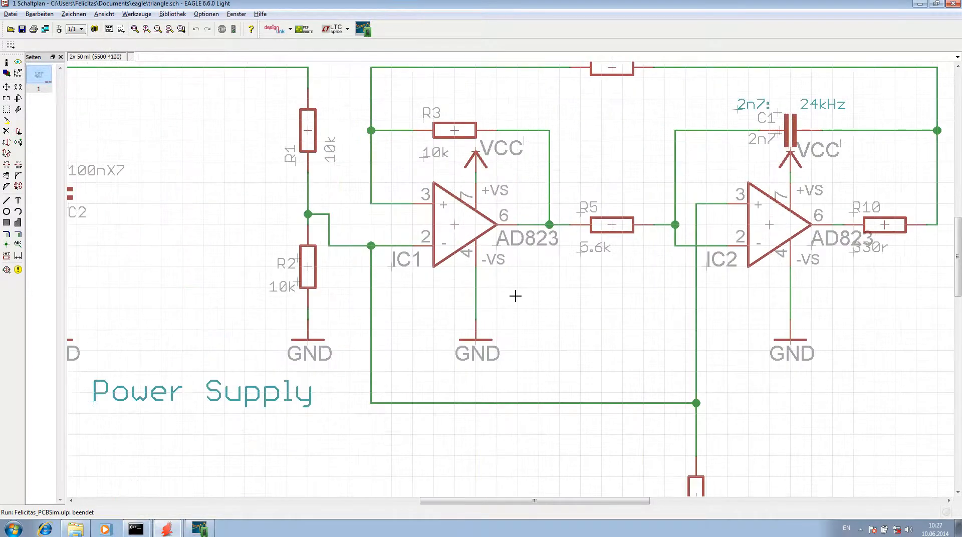
scroll(515, 299, "down", 1)
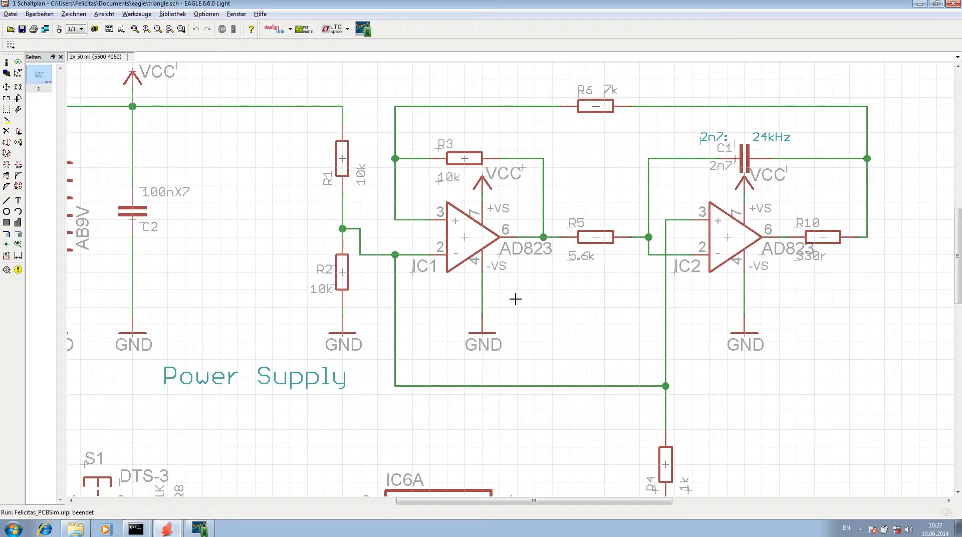
right_click(463, 237)
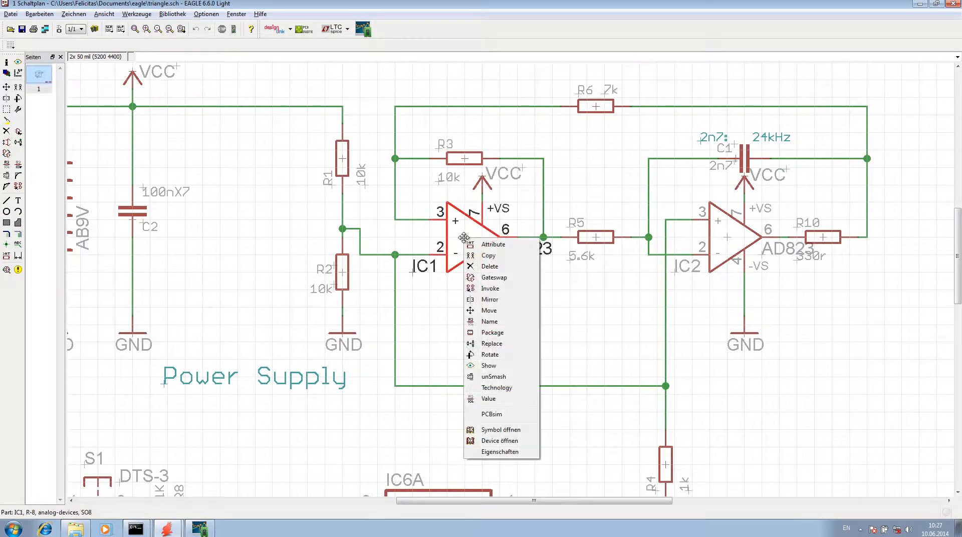
left_click(498, 415)
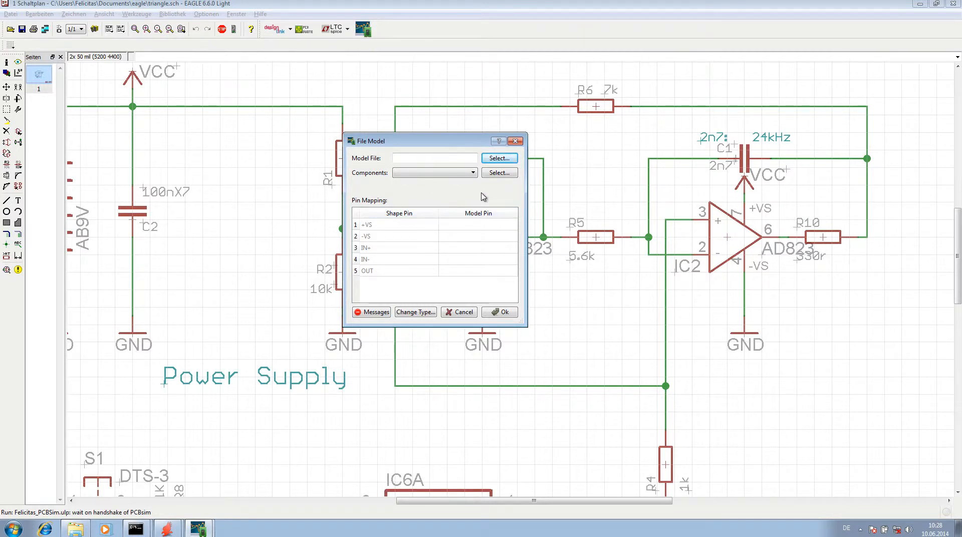
Load StandardOPV.fic from the PCBSim FSpice library folder as IC1's model file and choose the AD823A component.
left_click(498, 158)
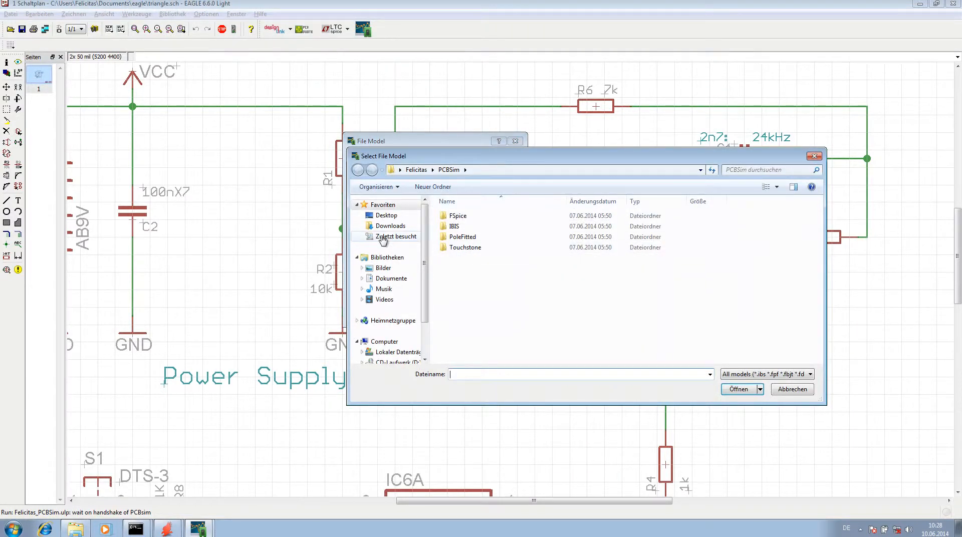
left_click(383, 239)
double_click(454, 238)
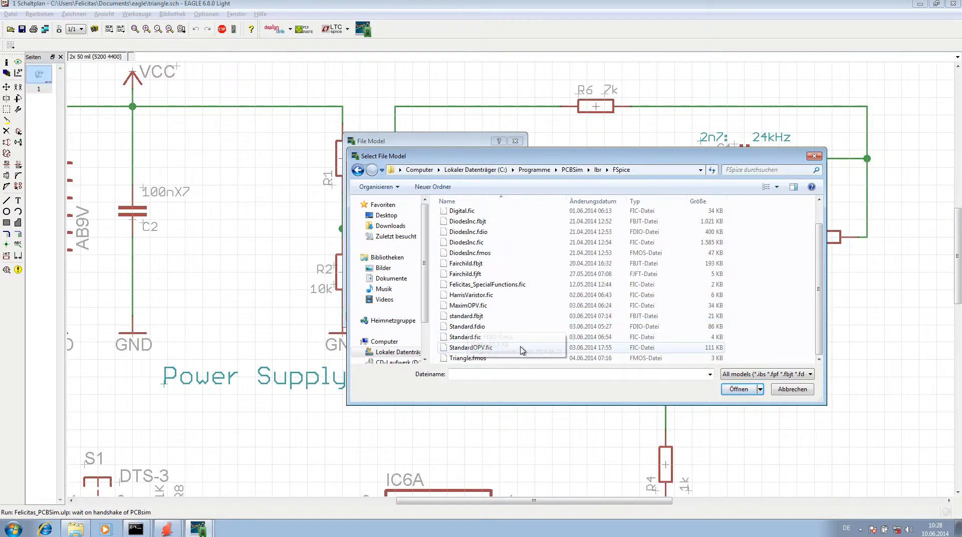
left_click(490, 349)
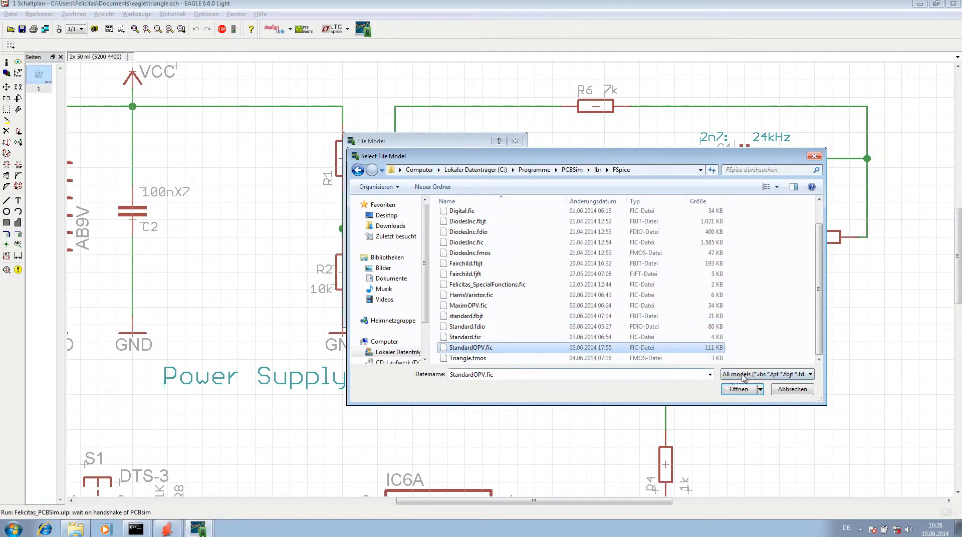
left_click(738, 390)
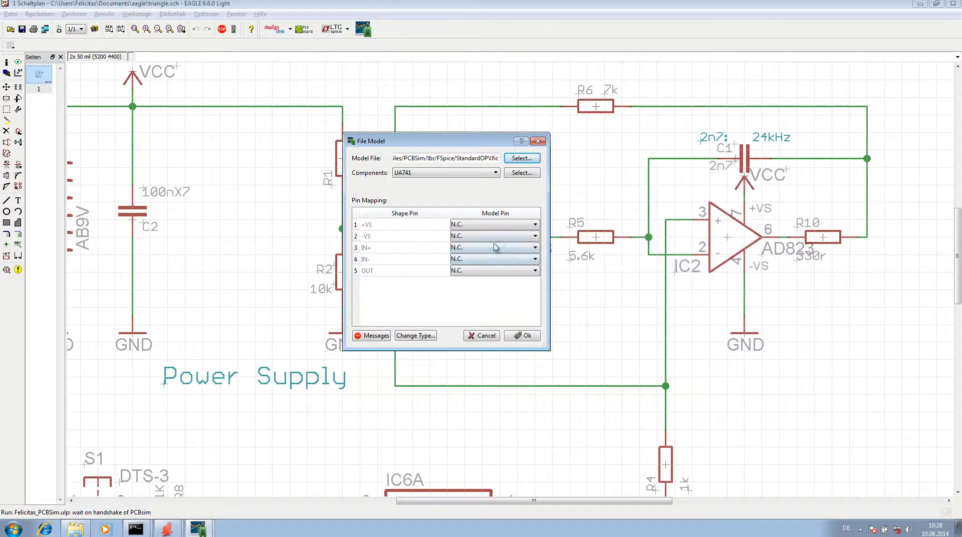
left_click(495, 172)
scroll(454, 223, "down", 1)
left_click(425, 220)
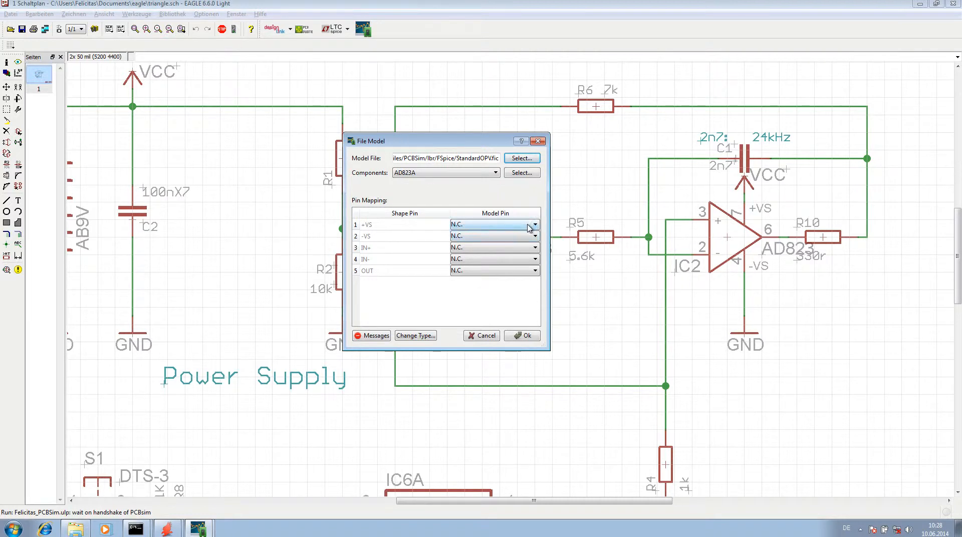
Map IC1's +VS pin to positive supply and its -VS pin to negative supply.
left_click_drag(427, 144, 634, 123)
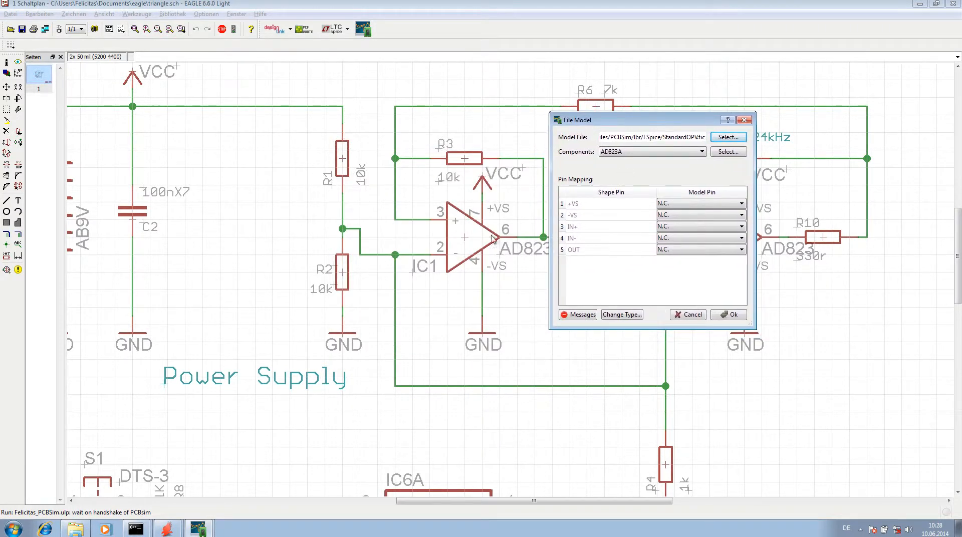
left_click(741, 204)
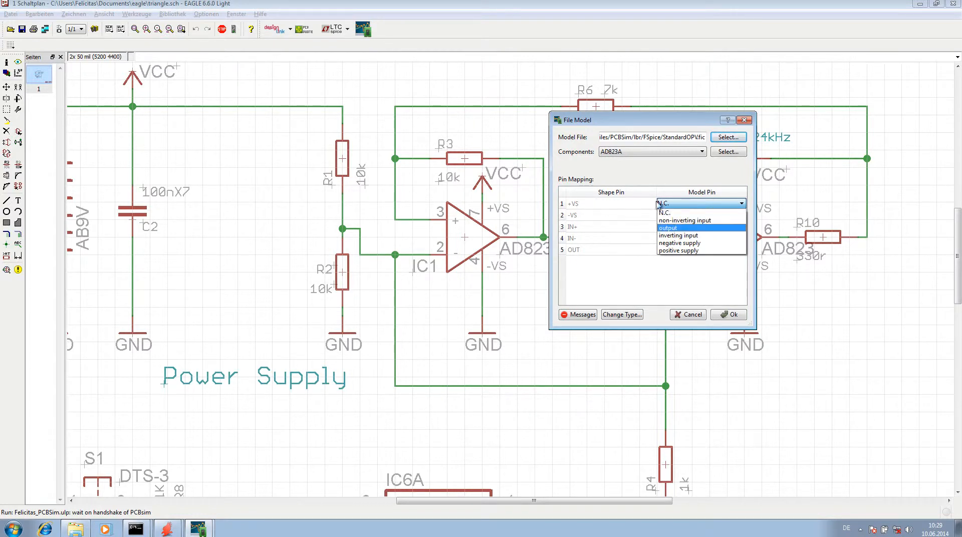
left_click(680, 250)
left_click(689, 215)
left_click(699, 254)
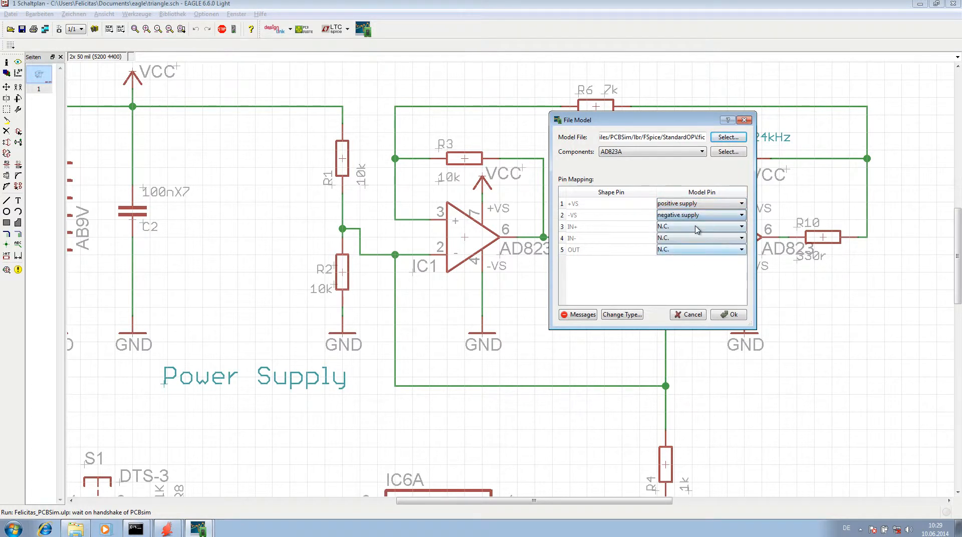
Map IC1's IN+ to non-inverting input, IN- to inverting input and OUT to output, and accept the model.
left_click(695, 228)
left_click(695, 244)
left_click(684, 238)
left_click(687, 271)
left_click(689, 250)
left_click(676, 275)
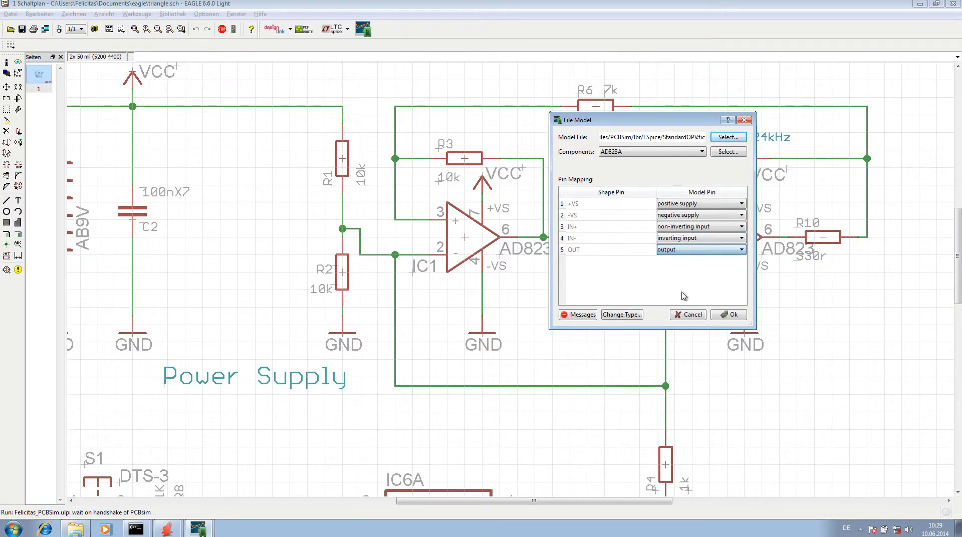
left_click(729, 314)
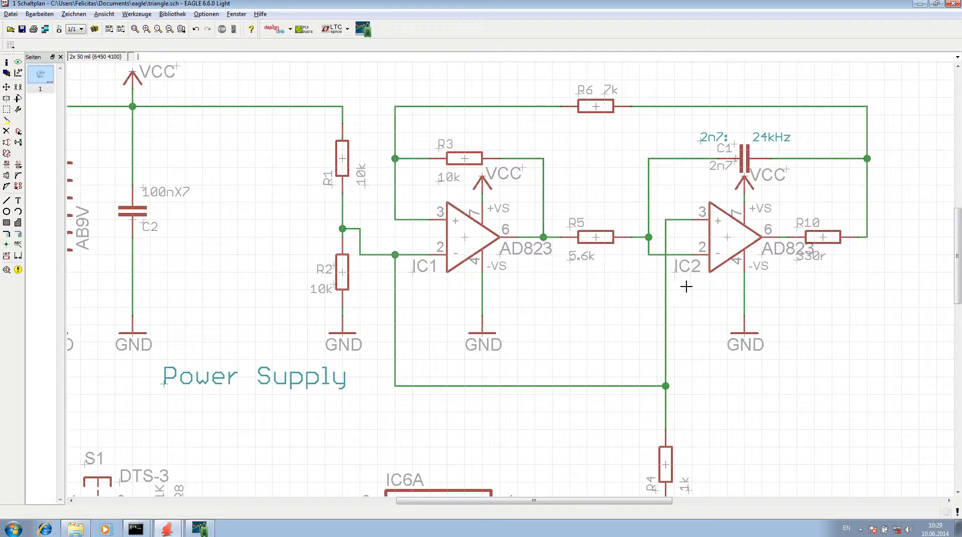
Open the PCBSim model settings of op-amp IC2 and assign the AD823A component from StandardOPV.fic.
scroll(735, 257, "down", 1)
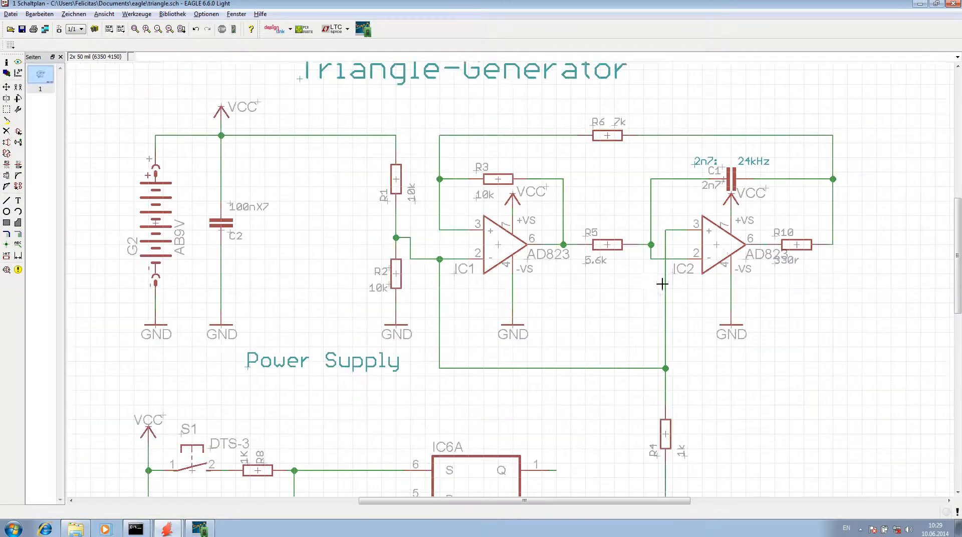
right_click(719, 247)
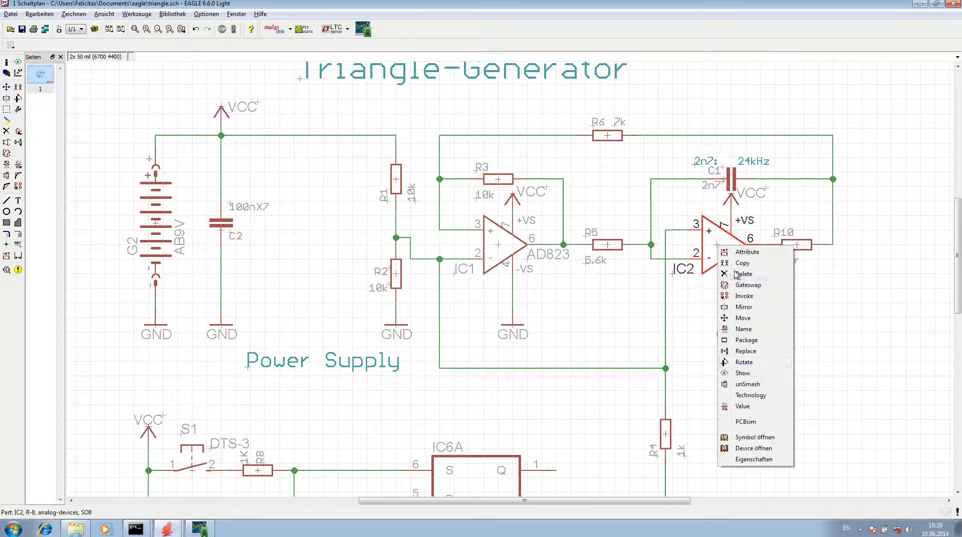
left_click(748, 422)
left_click(535, 182)
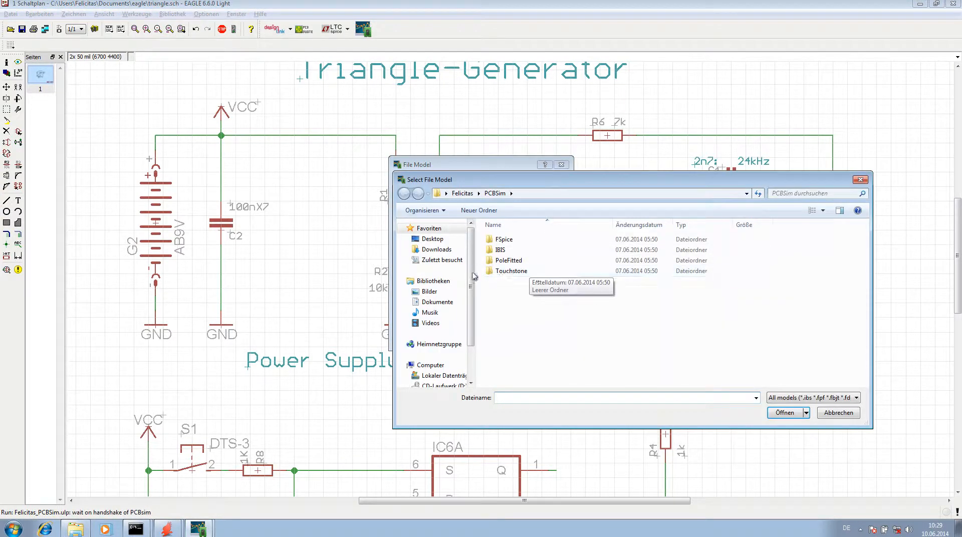
left_click(454, 262)
double_click(505, 261)
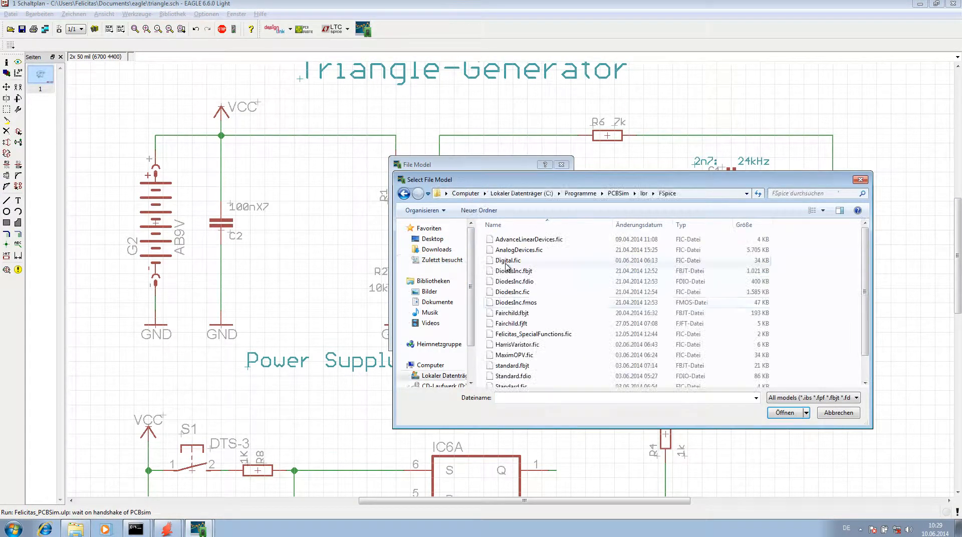
scroll(541, 351, "down", 3)
double_click(535, 371)
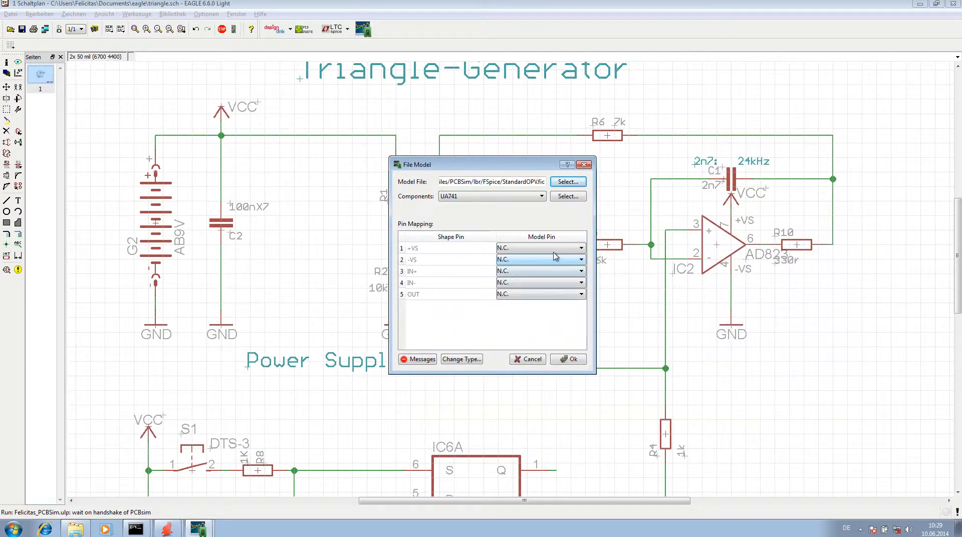
left_click(542, 196)
scroll(501, 253, "down", 2)
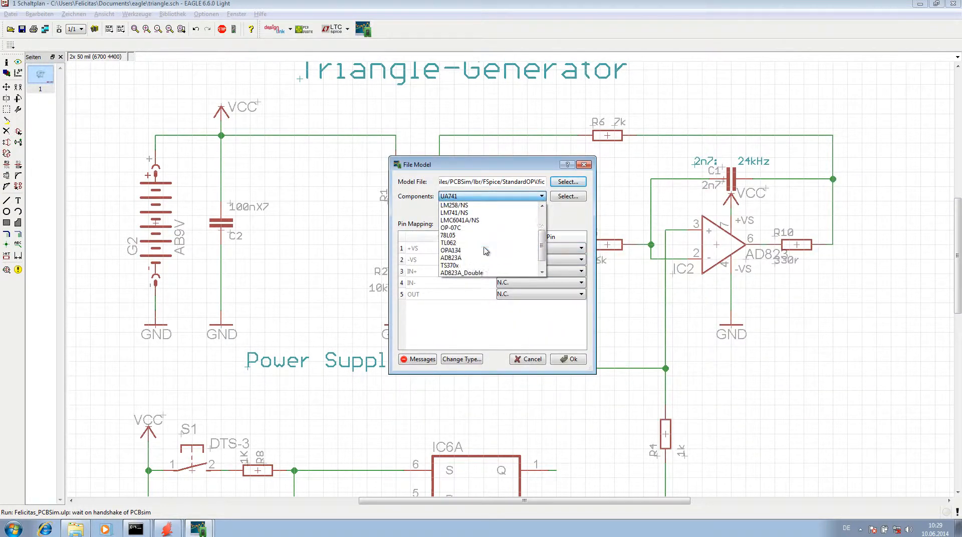
left_click(479, 258)
Map IC2's +VS pin to positive supply and its -VS pin to negative supply.
left_click(555, 248)
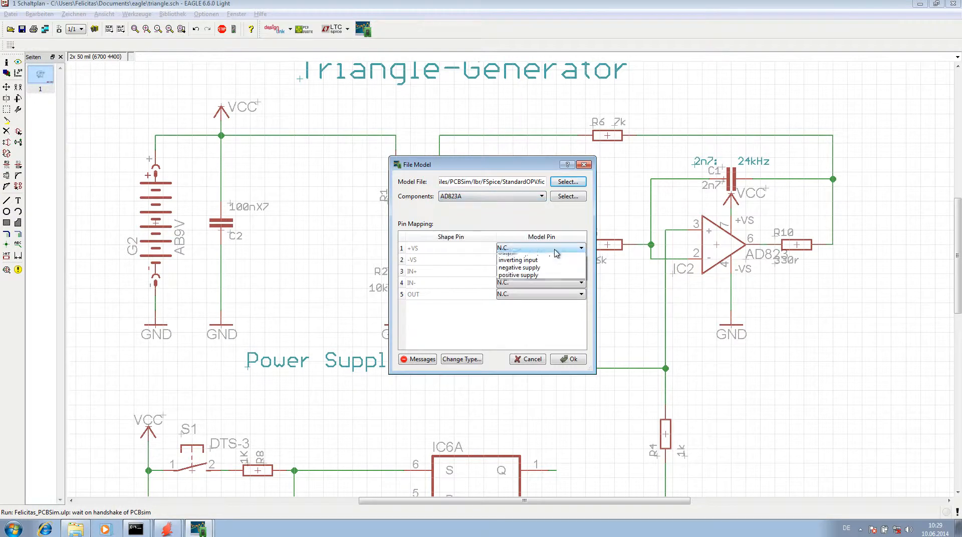
left_click(534, 295)
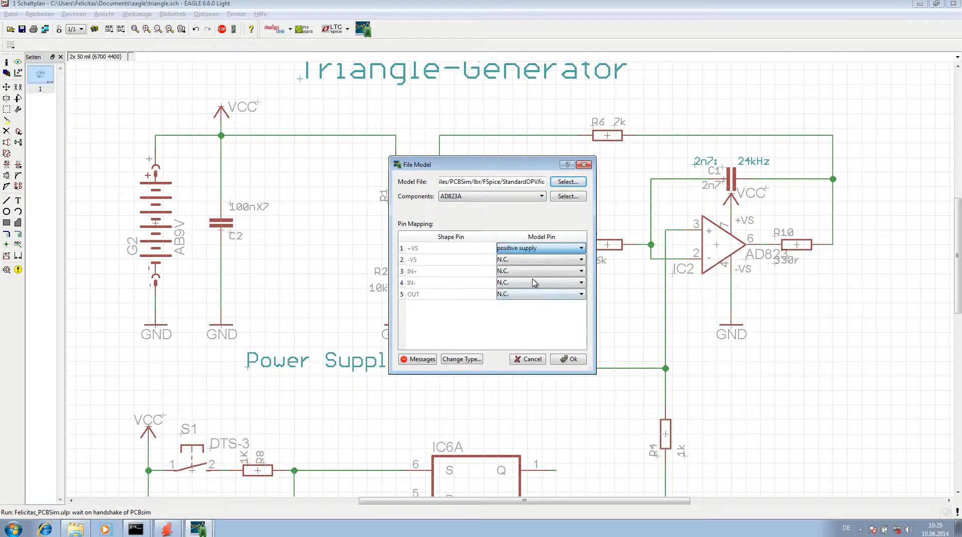
left_click(525, 259)
left_click(523, 299)
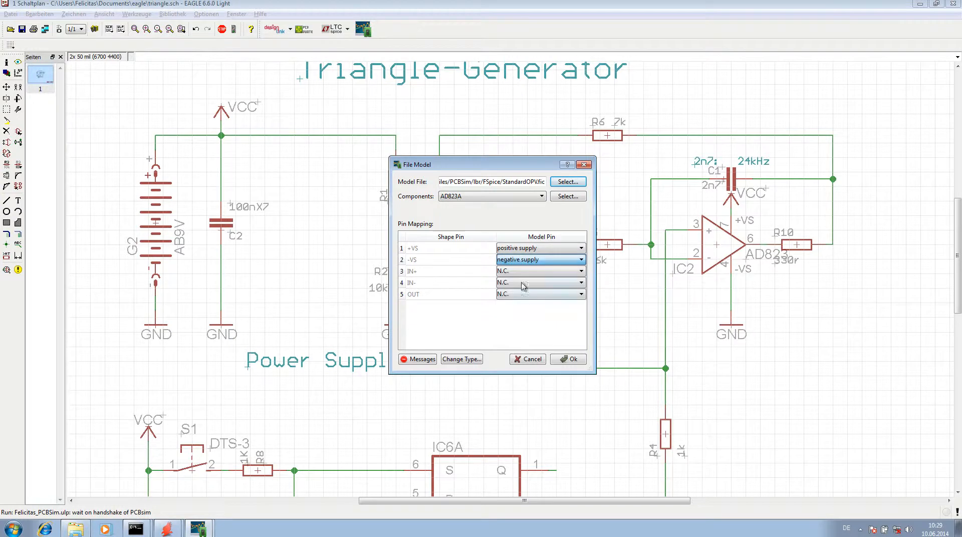
Map IC2's IN+ to non-inverting input, IN- to inverting input and OUT to output, and accept the model.
left_click(516, 272)
left_click(521, 288)
left_click(522, 283)
left_click(525, 315)
left_click(526, 292)
left_click(510, 325)
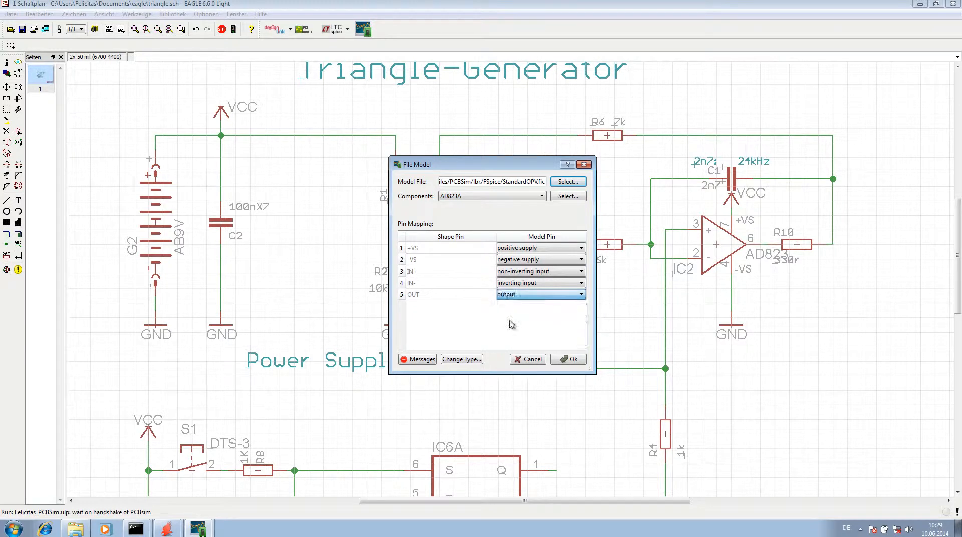
left_click(568, 359)
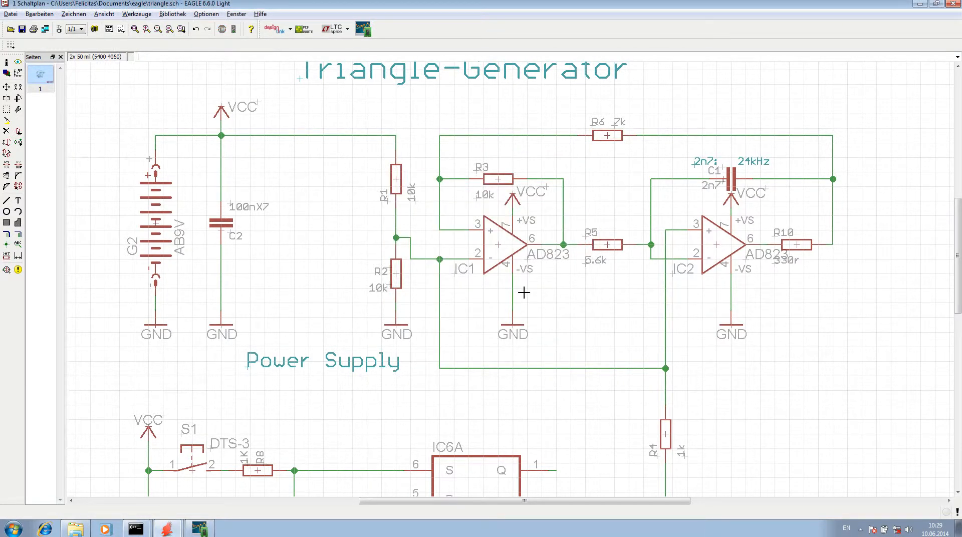
Open the PCBSim model settings of flip-flop IC6A in the start-stop logic section.
scroll(524, 293, "down", 3)
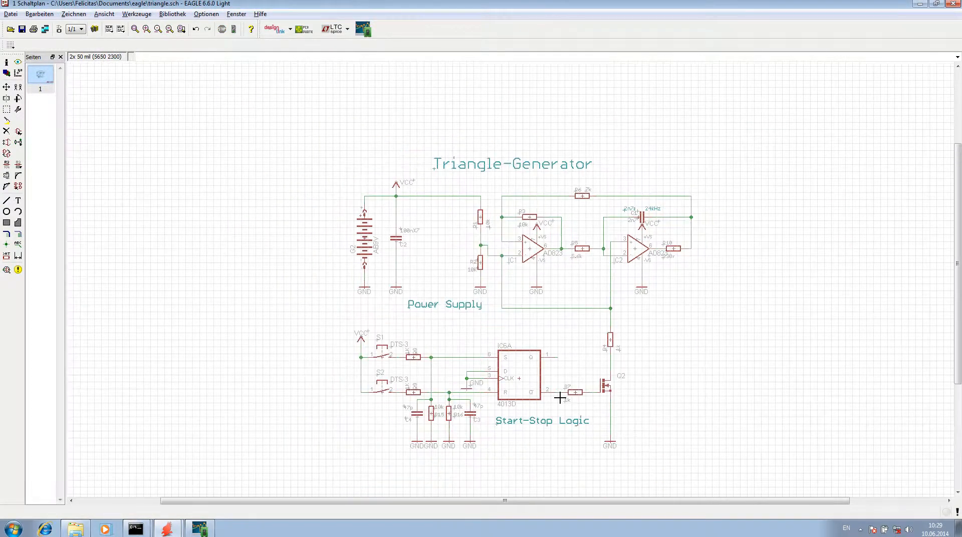
scroll(516, 460, "up", 1)
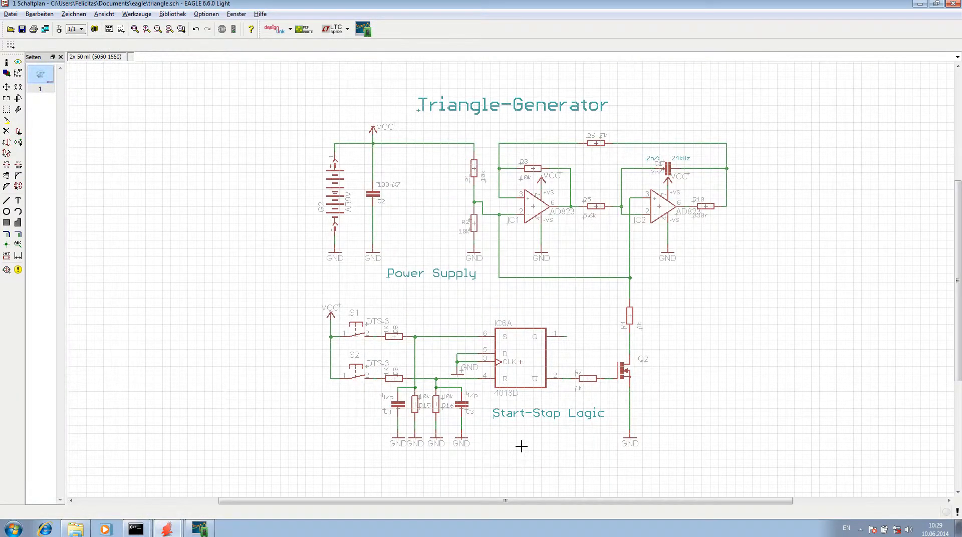
scroll(512, 463, "up", 3)
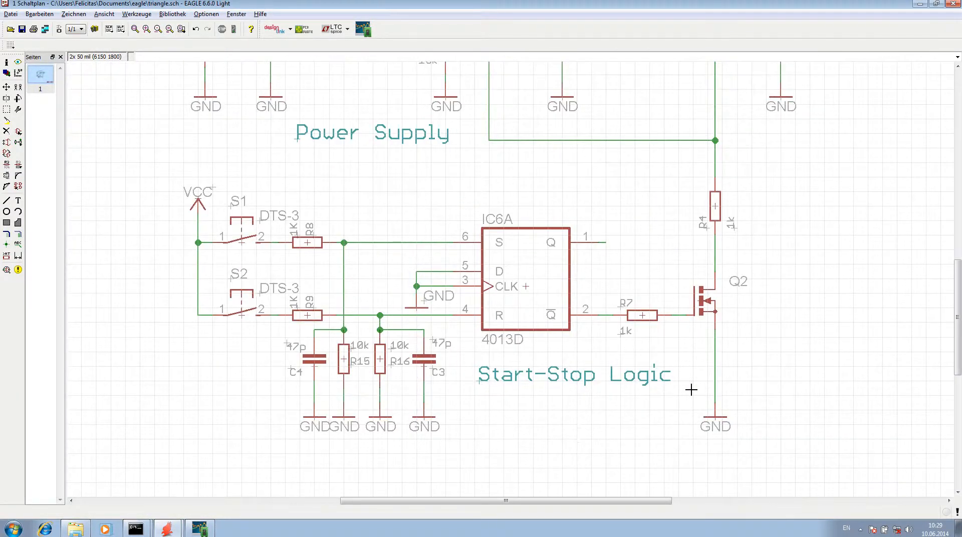
scroll(731, 363, "up", 1)
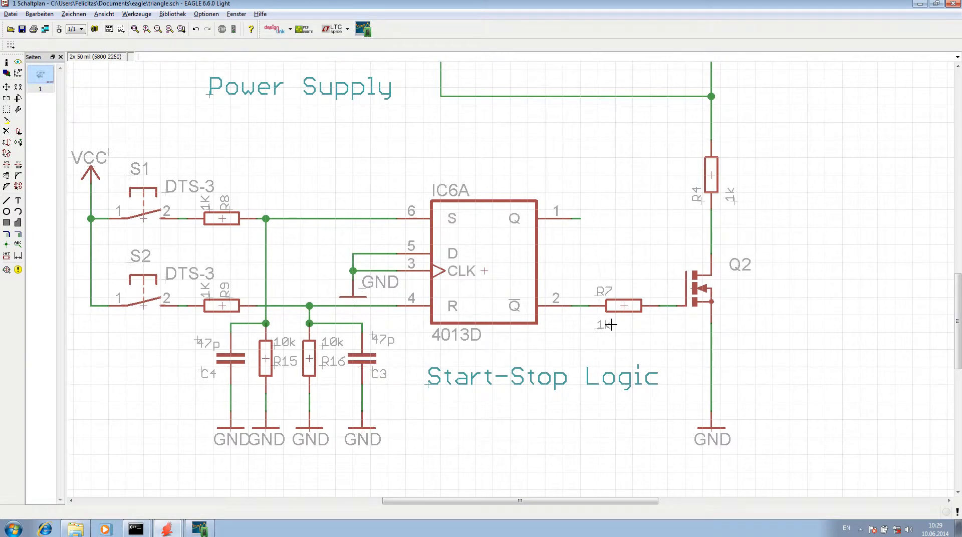
right_click(483, 271)
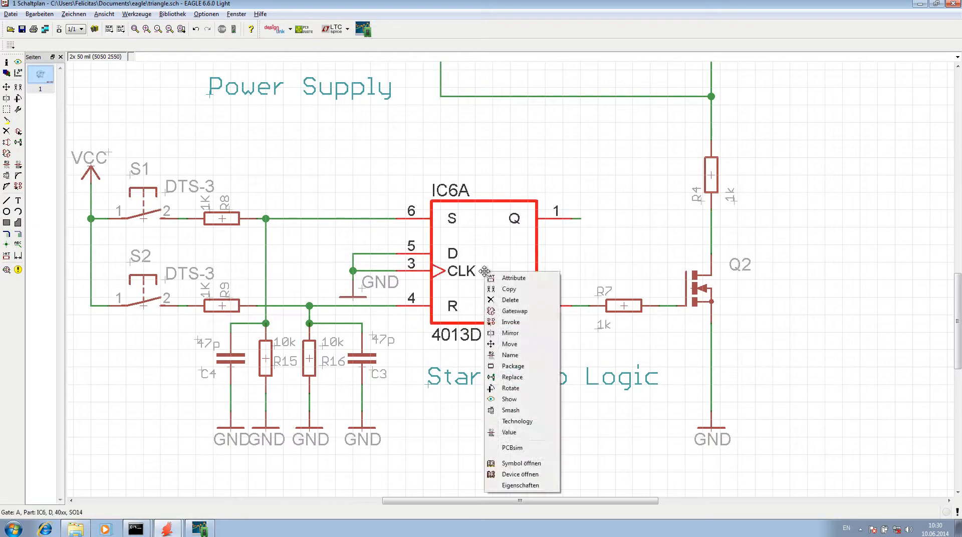
left_click(521, 449)
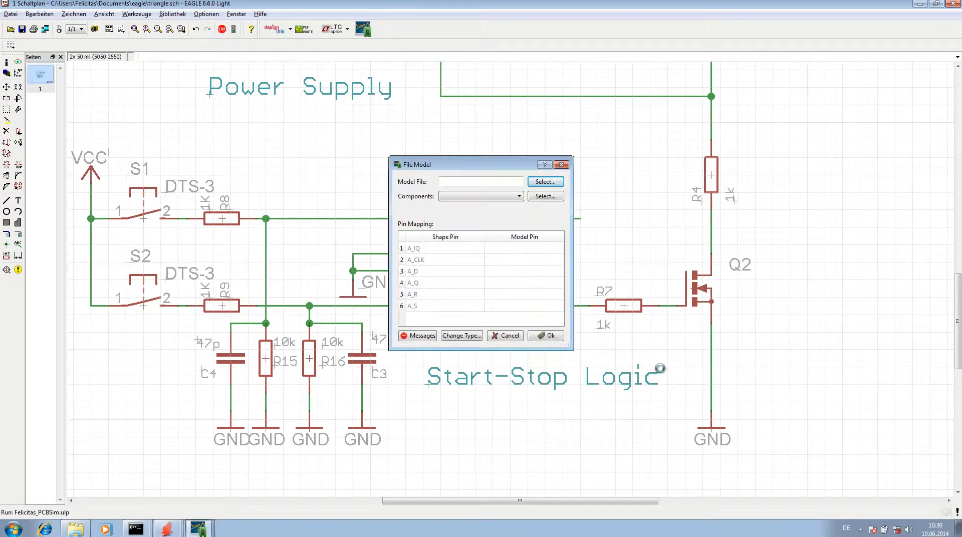
Load Digital.fic from the FSpice library folder as IC6A's model file.
left_click(538, 183)
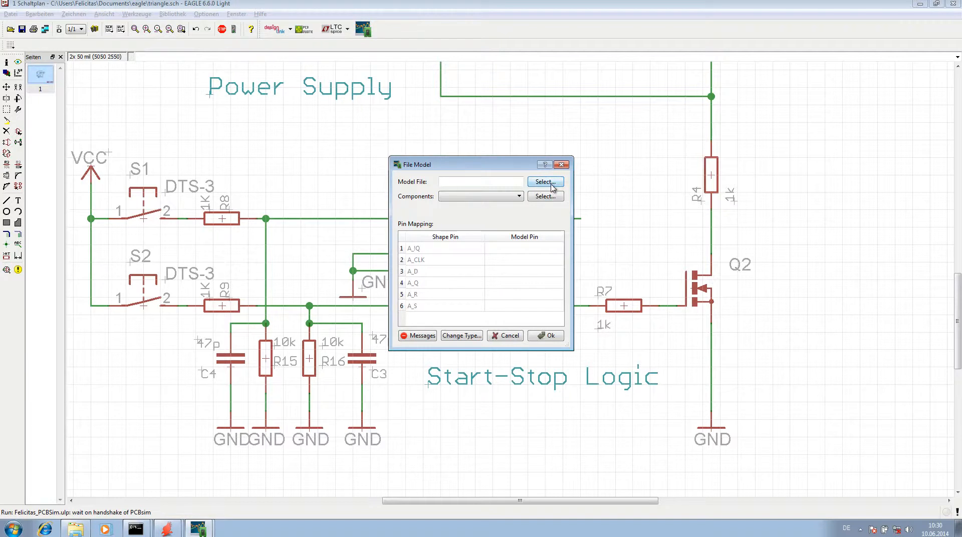
left_click(426, 261)
double_click(530, 261)
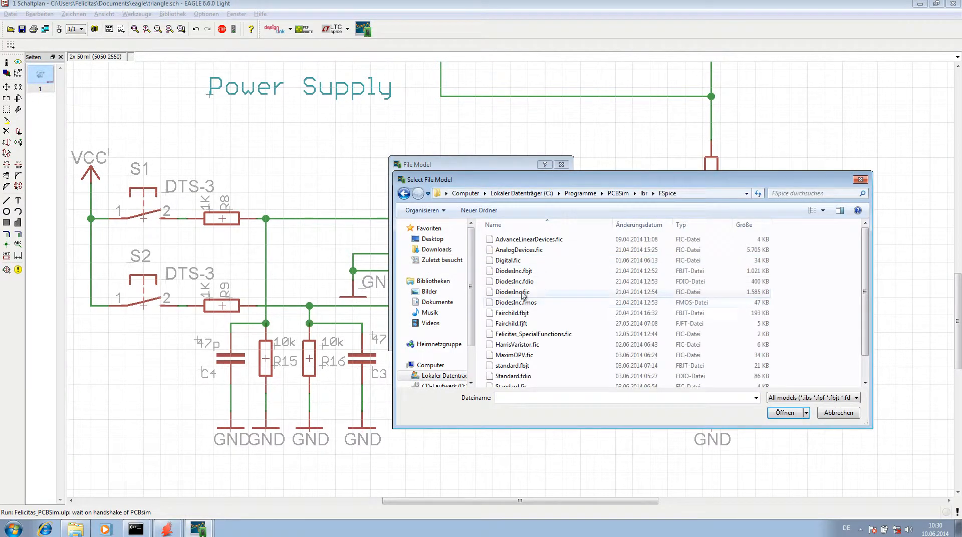
left_click(517, 260)
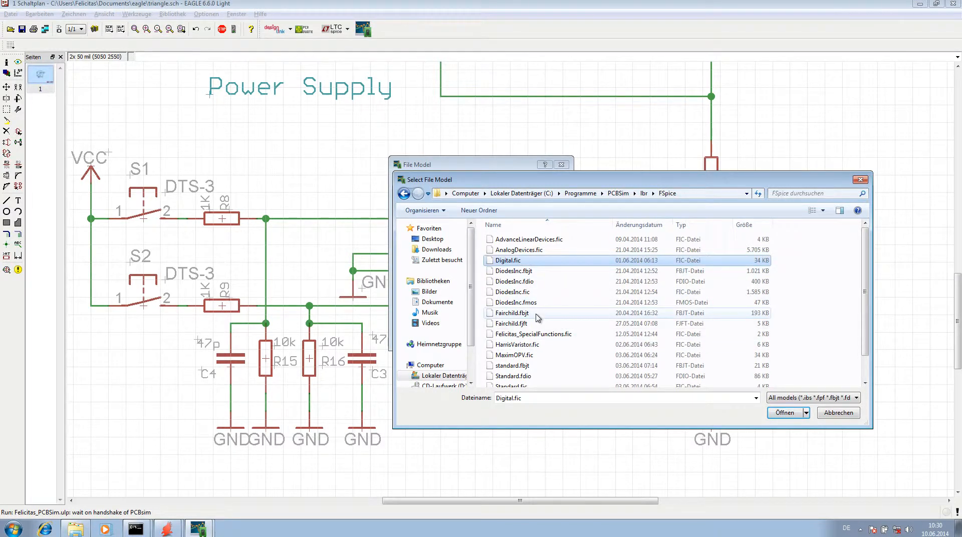
left_click(783, 414)
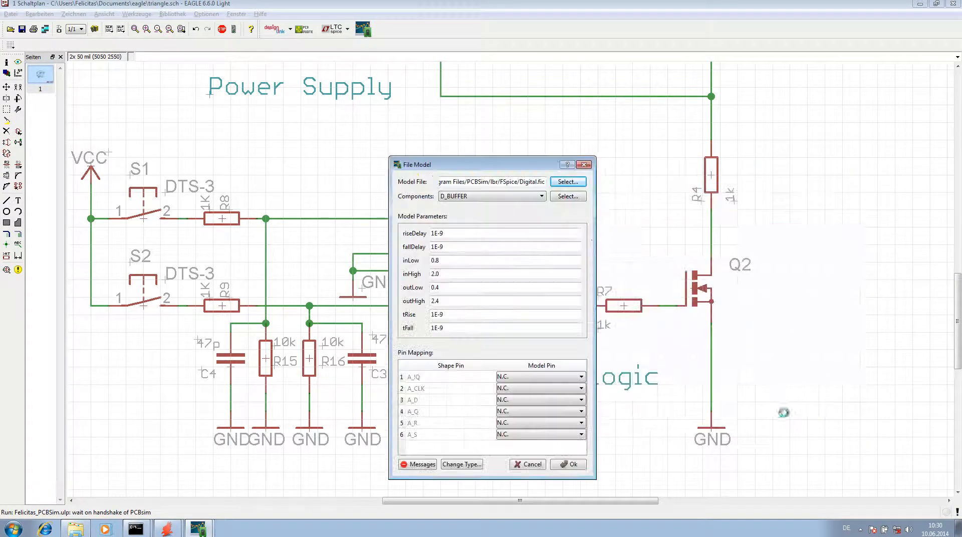
Choose the D_DFFSR component for IC6A and move the File Model dialog clear of the flip-flop symbol.
left_click(541, 197)
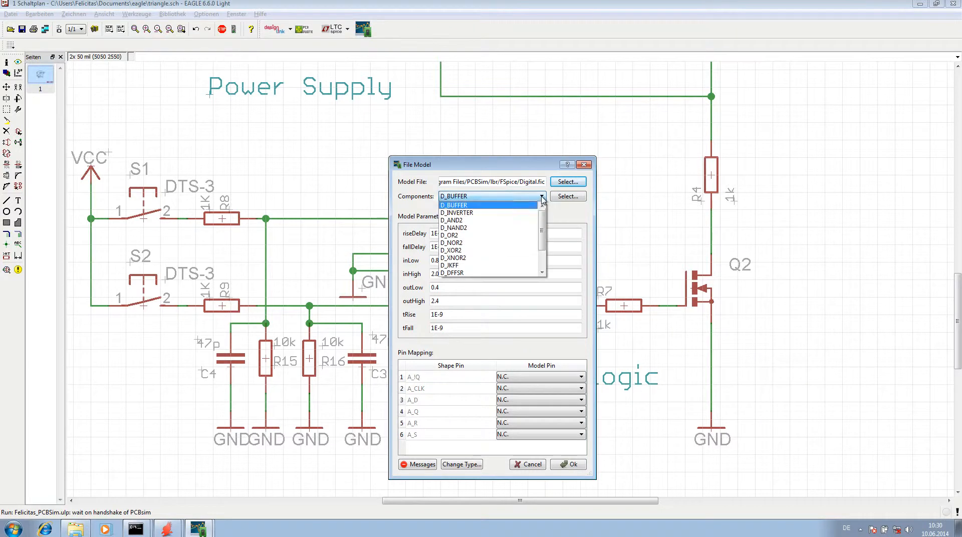
scroll(544, 228, "down", 1)
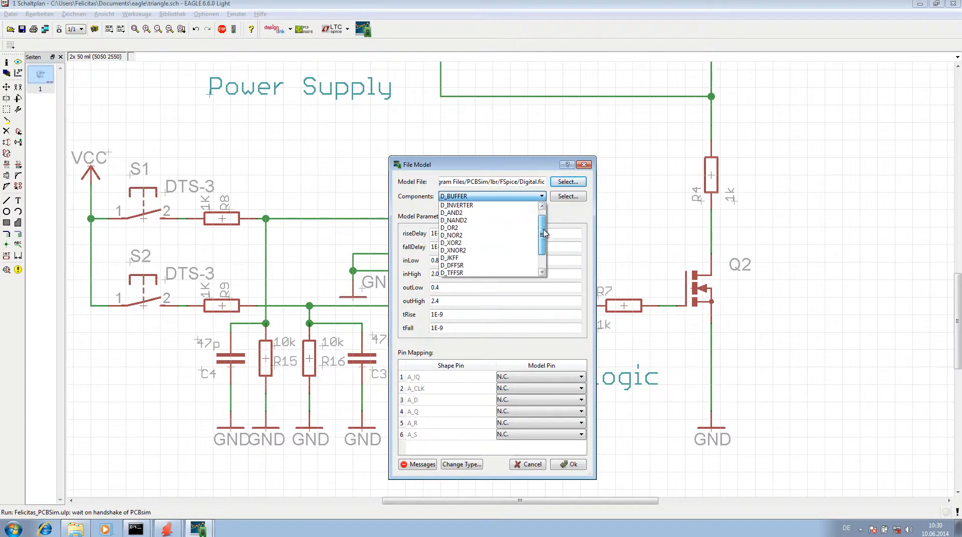
left_click(477, 265)
left_click_drag(516, 164, 563, 69)
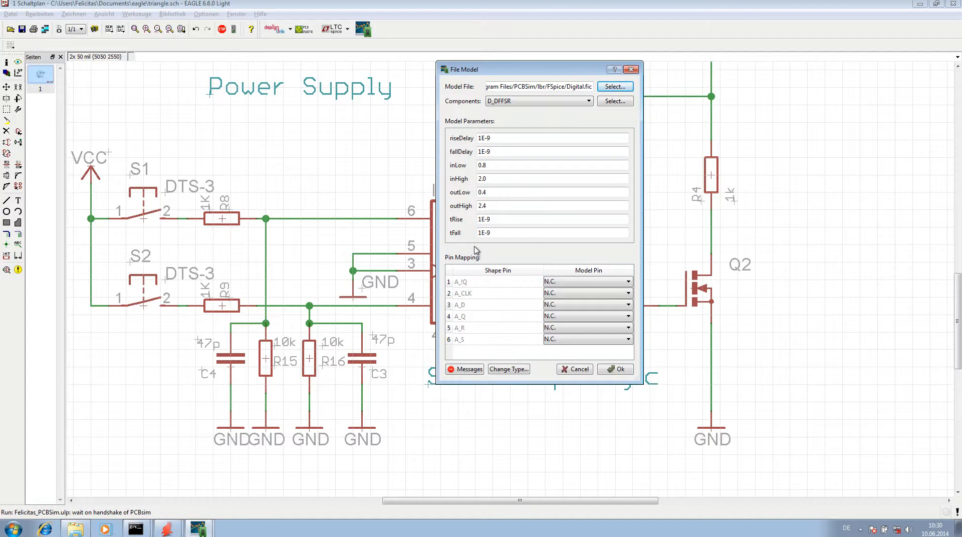
left_click_drag(530, 70, 654, 61)
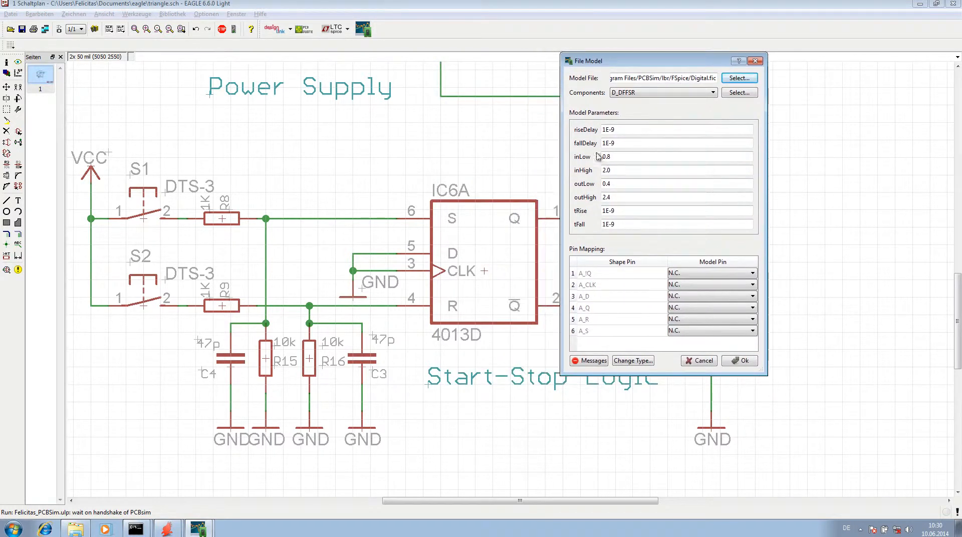
Set IC6A's riseDelay and fallDelay to 100n, and its inLow and inHigh thresholds to 4.5.
left_click_drag(630, 127, 591, 129)
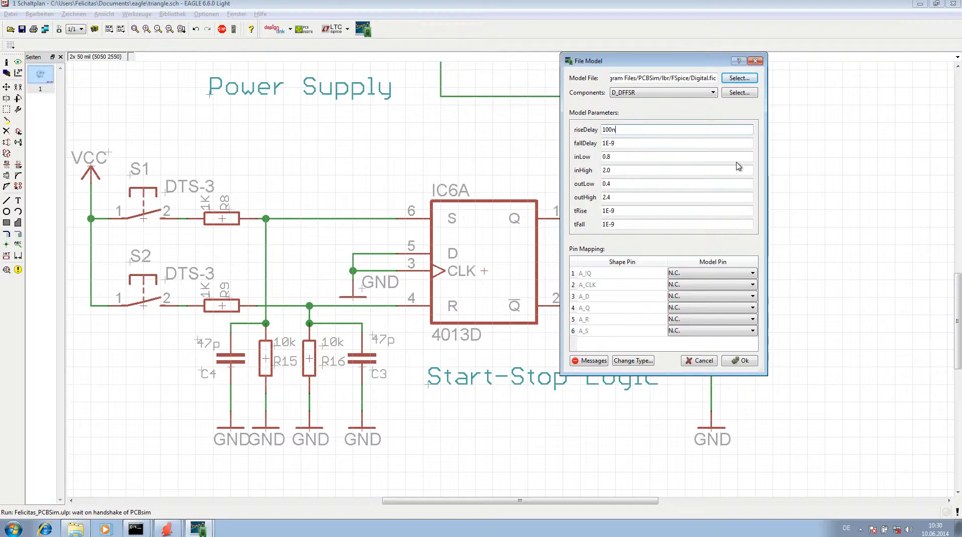
key("Tab")
type("0")
key("Tab")
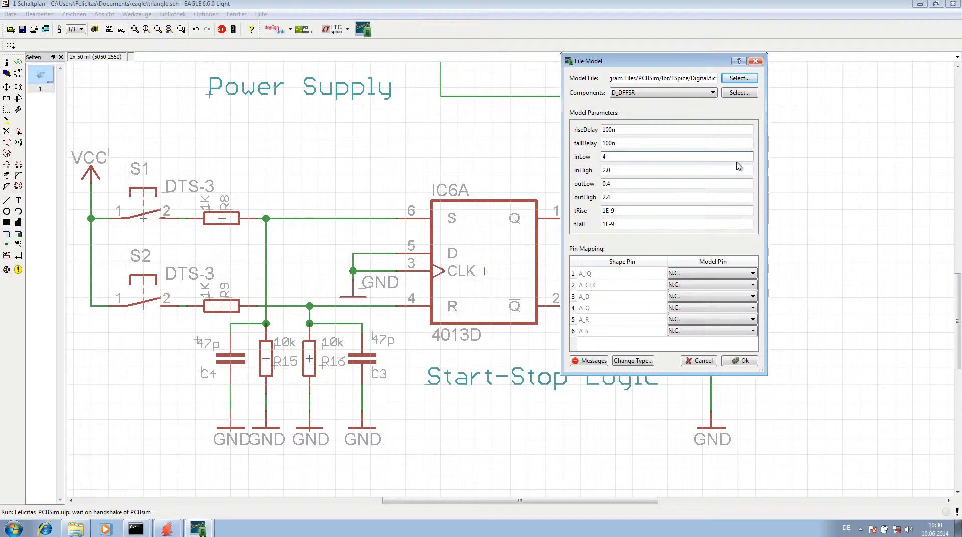
key("Tab")
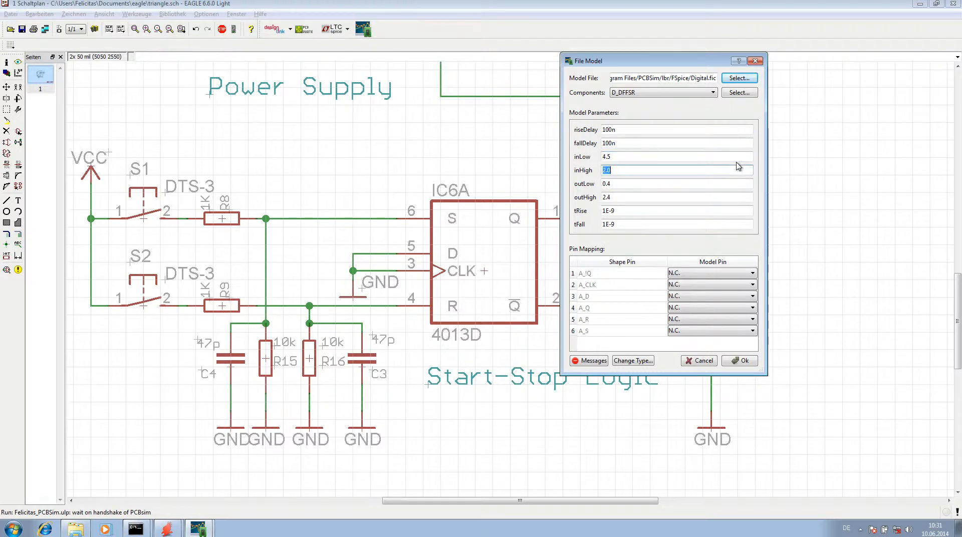
key("Tab")
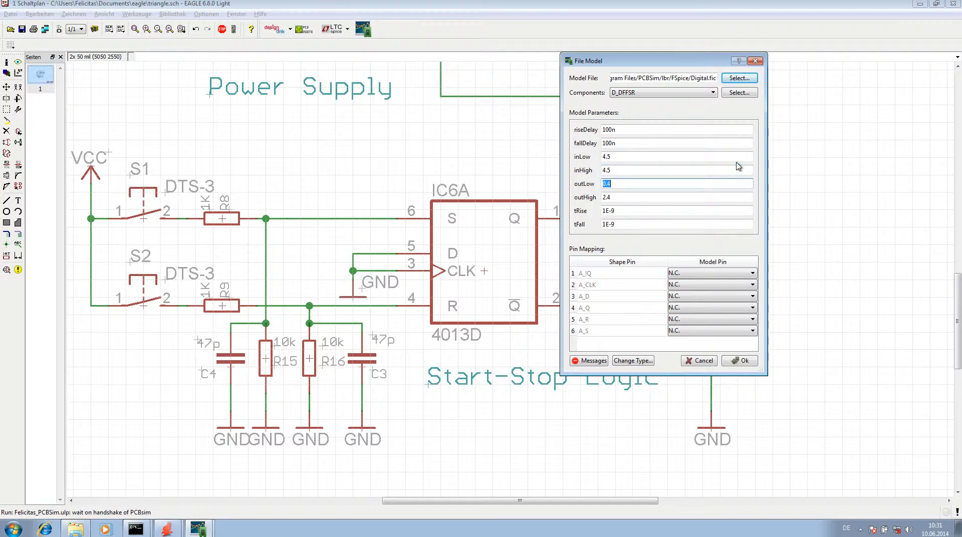
Set IC6A's outLow to 0.2, outHigh to 8.8, and both tRise and tFall to 50n.
key("Tab")
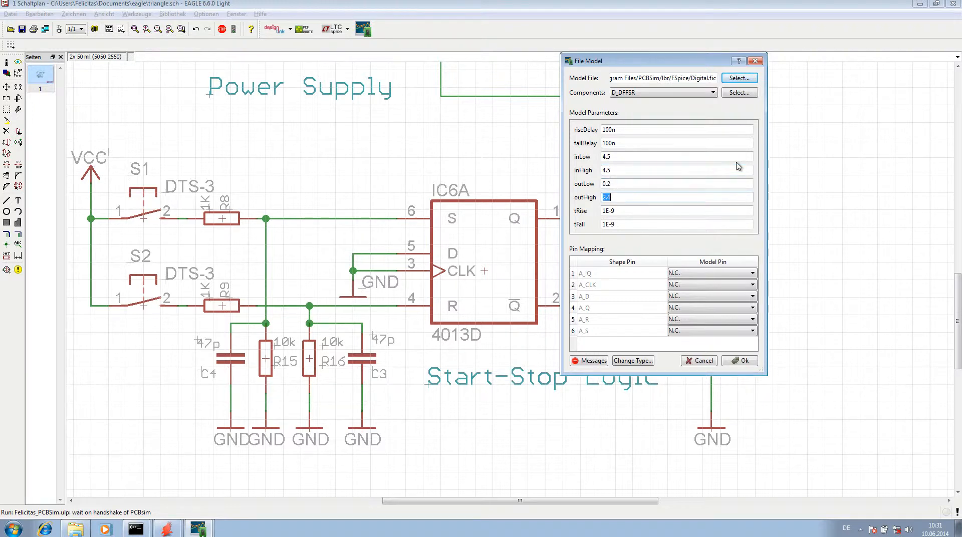
key("BackSpace")
key("Tab")
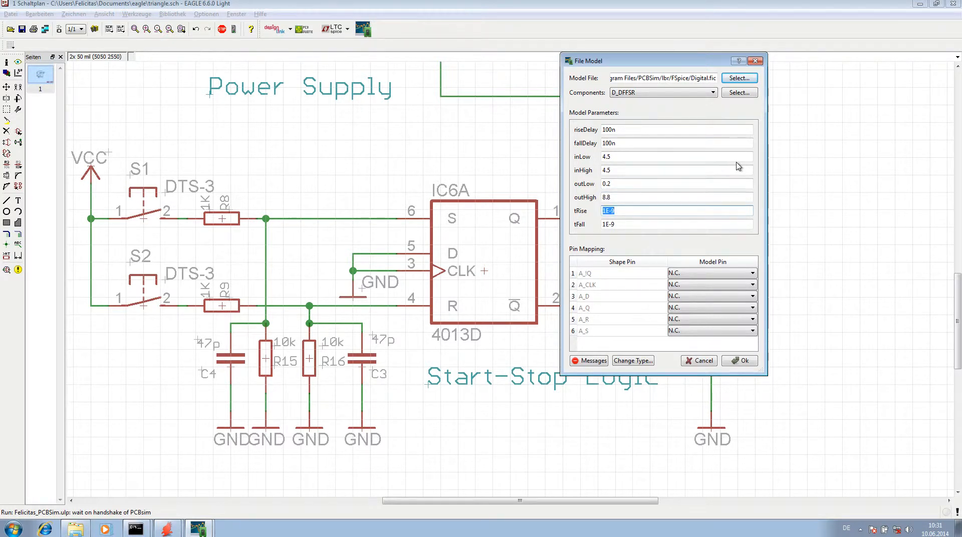
type("50n")
key("Tab")
type("50n")
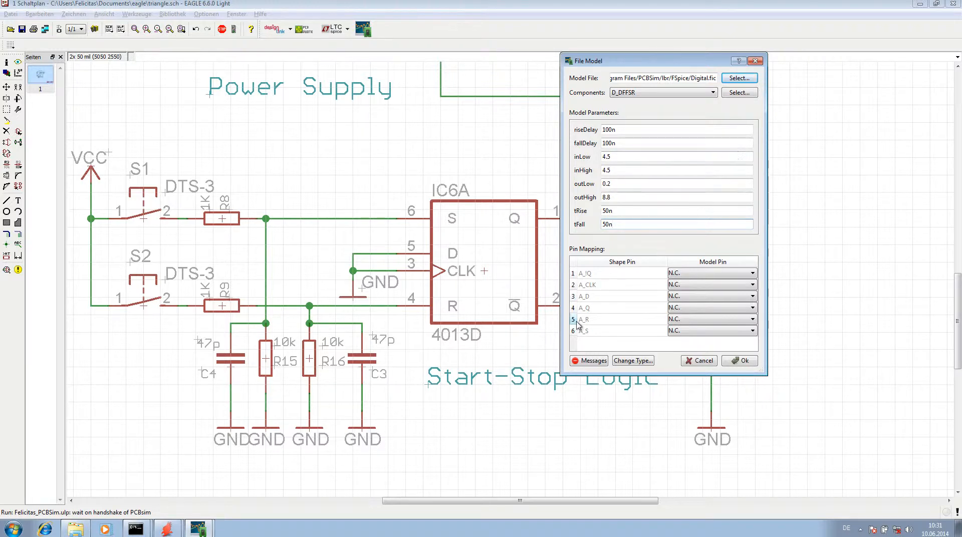
Map IC6A's shape pin A_!Q to !Q, A_CLK to CLK and A_D to D.
left_click(677, 274)
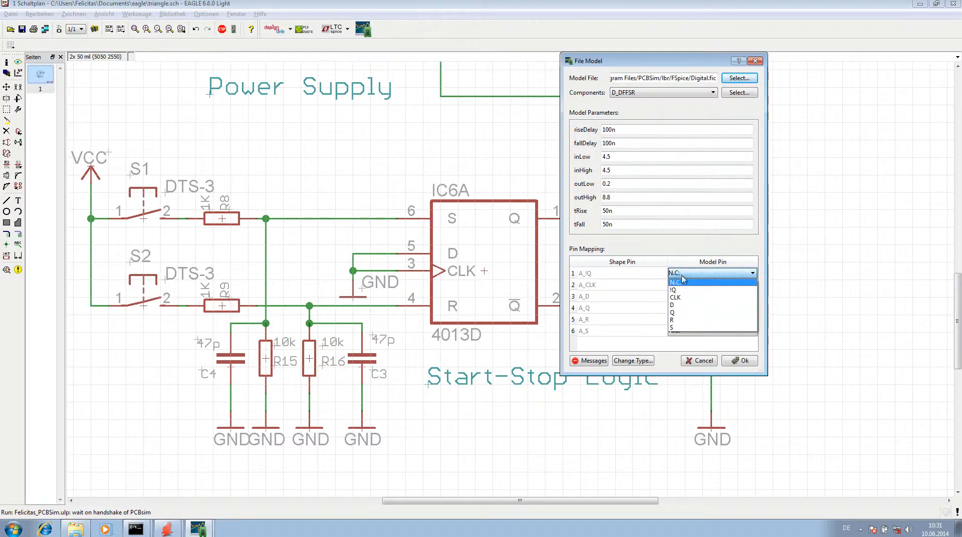
left_click(684, 291)
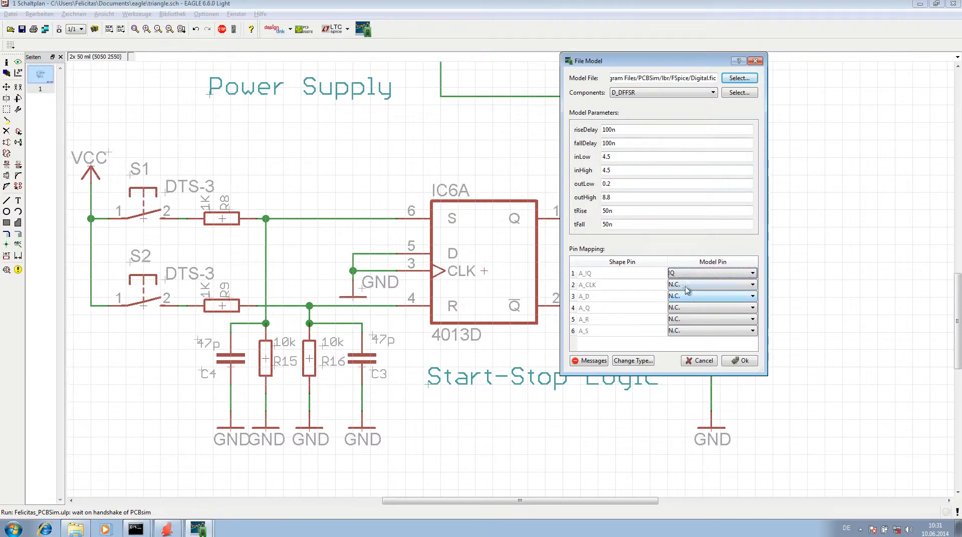
left_click(691, 284)
left_click(683, 310)
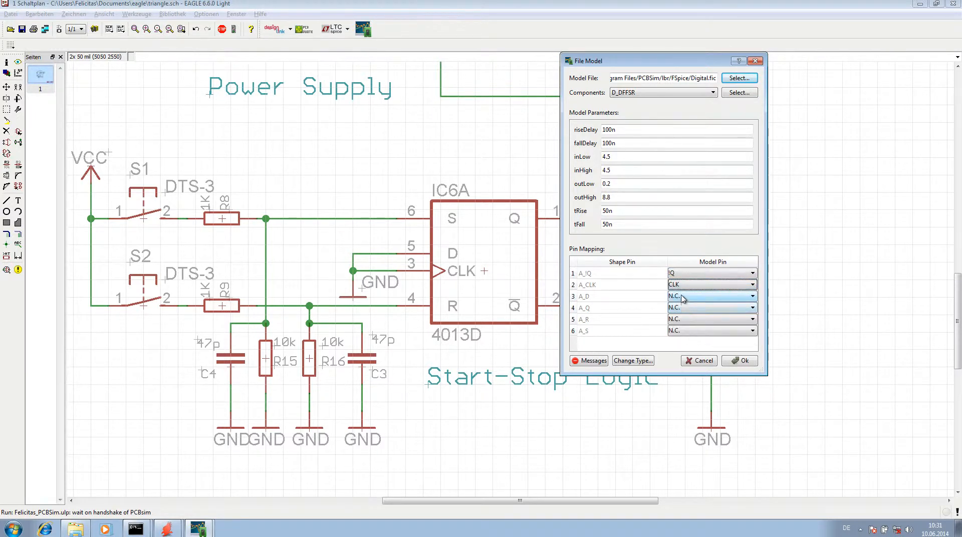
left_click(689, 296)
left_click(687, 329)
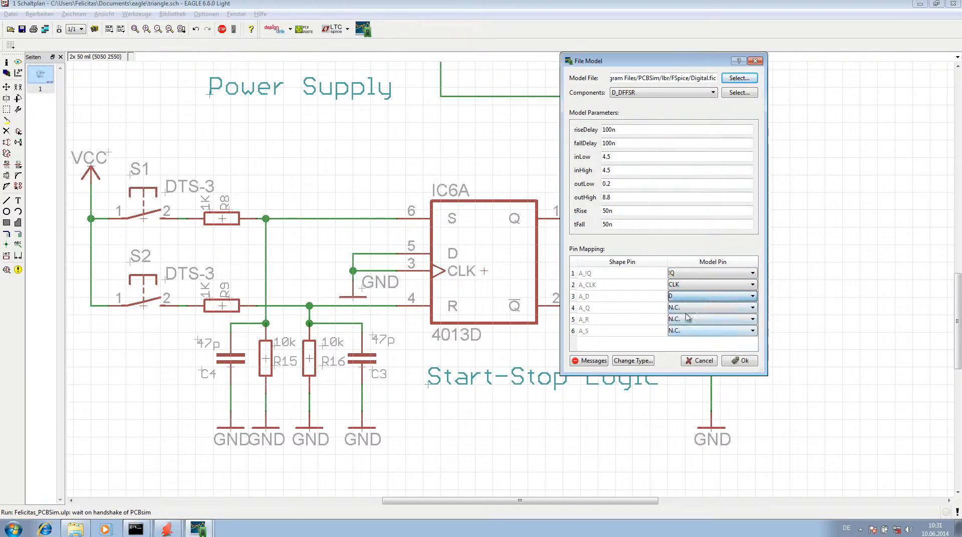
Map IC6A's shape pin A_Q to Q, A_R to R and A_S to S, and accept the model.
left_click(688, 307)
left_click(682, 346)
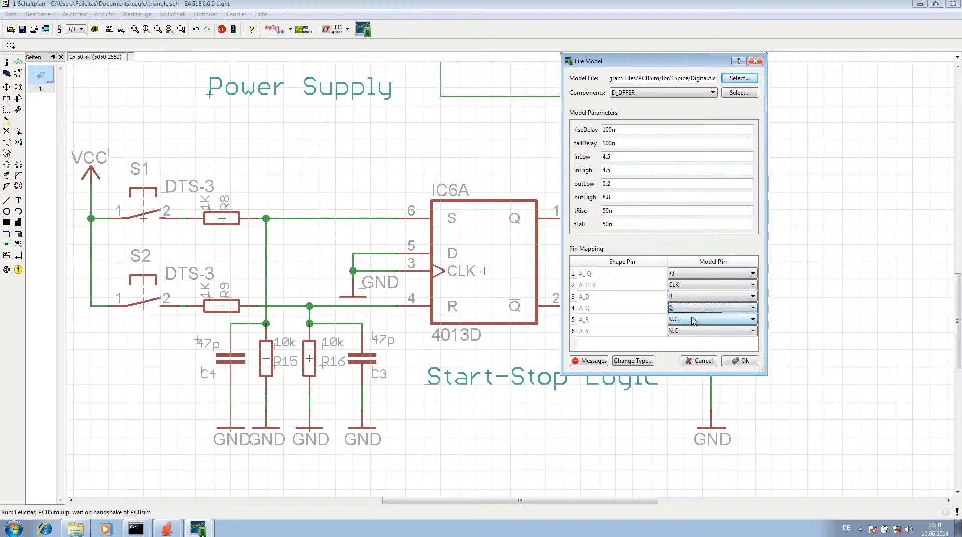
left_click(689, 319)
left_click(678, 370)
left_click(688, 330)
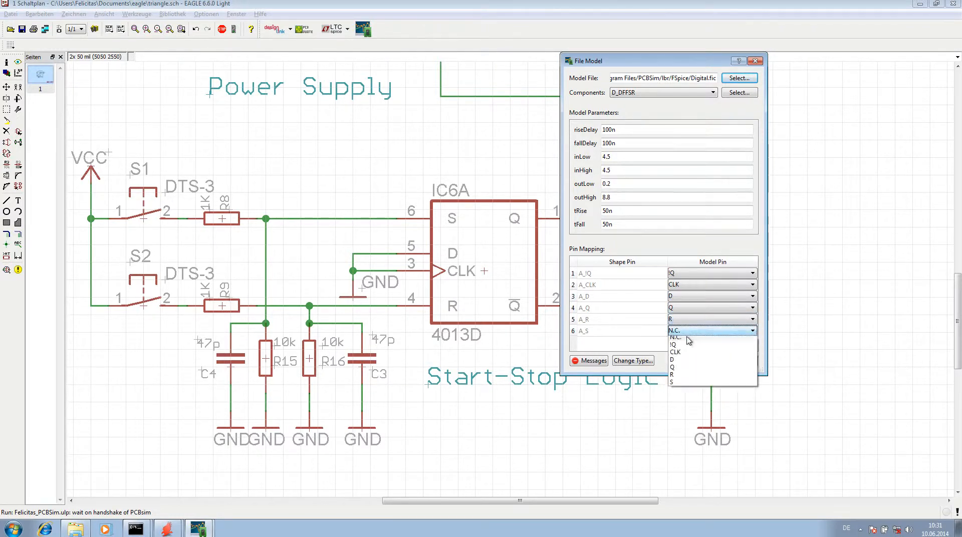
left_click(674, 386)
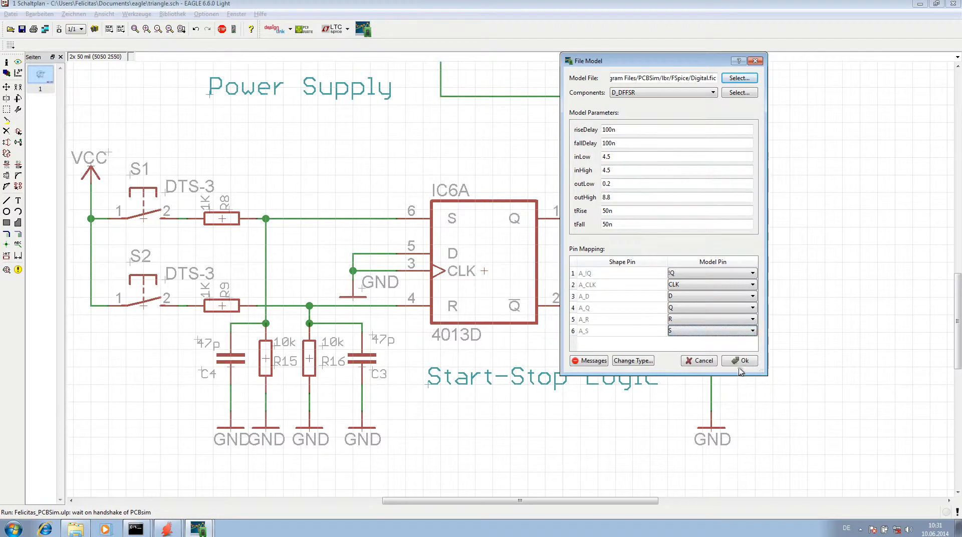
left_click(742, 361)
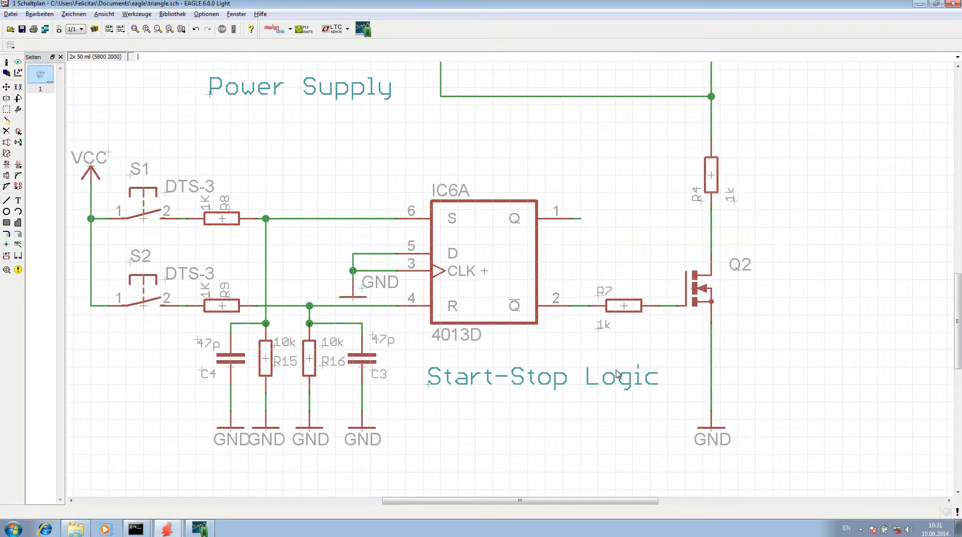
Transfer the complete triangle-generator schematic to Felicitas PCBSim for simulation.
scroll(516, 366, "down", 3)
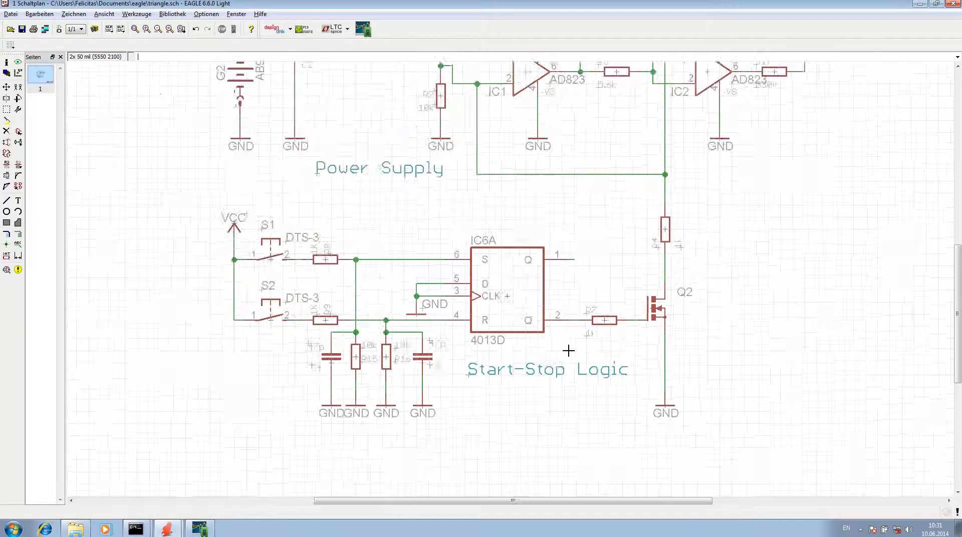
scroll(542, 355, "down", 1)
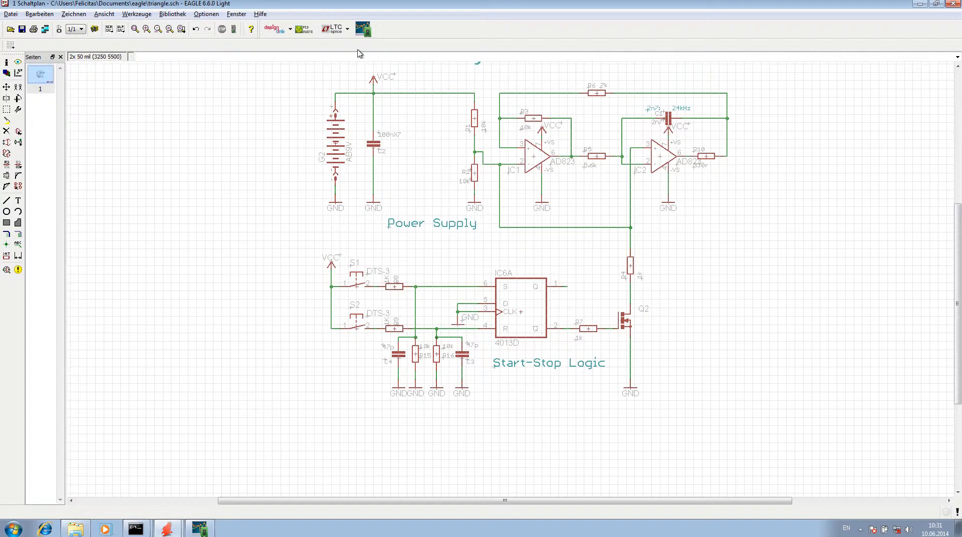
left_click(364, 32)
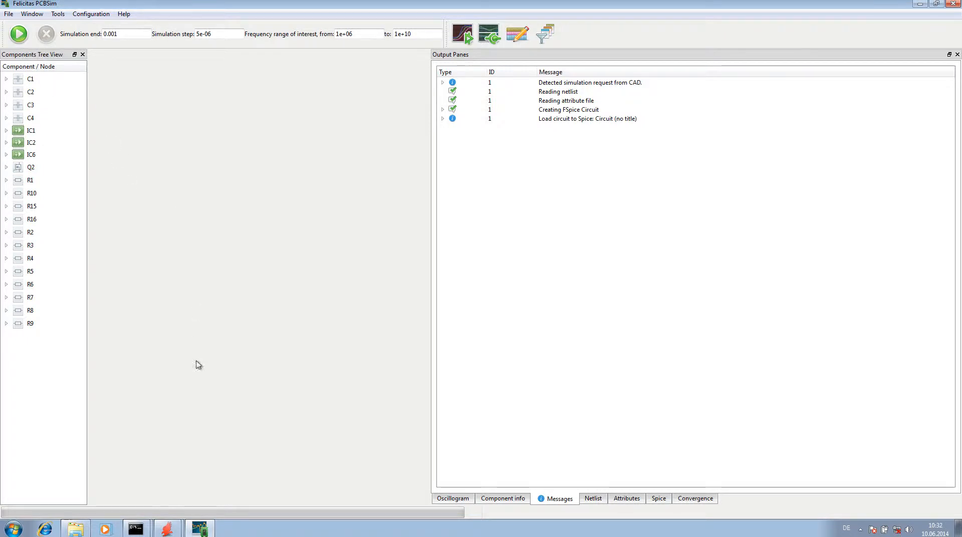
Switch to the EAGLE schematic triangle.sch and change battery G2's PCBSim component type to voltage source (V).
mouse_move(167, 530)
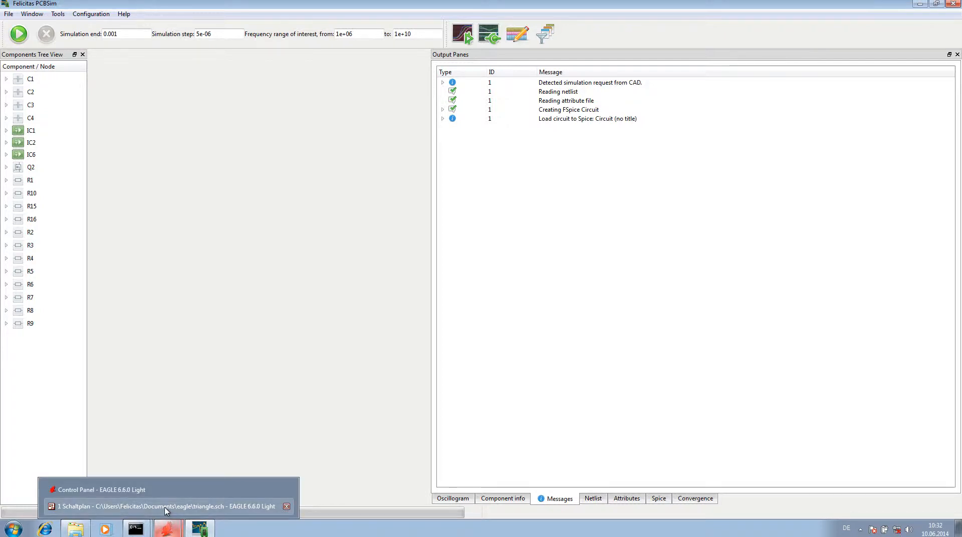
left_click(167, 507)
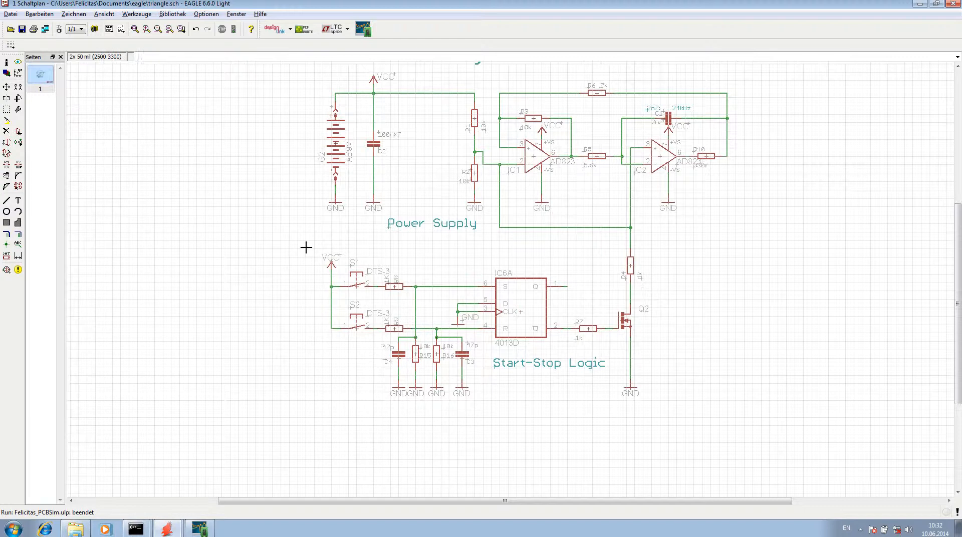
right_click(336, 144)
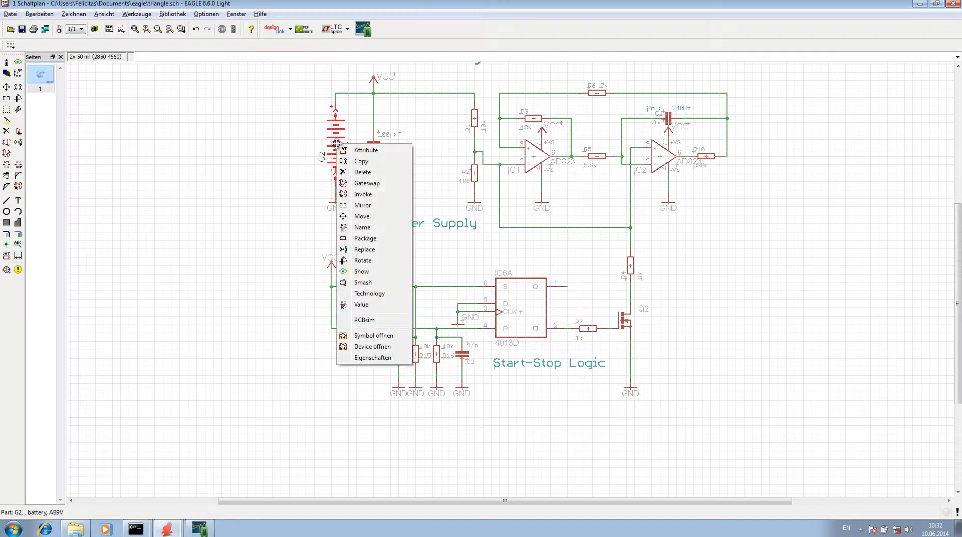
left_click(382, 323)
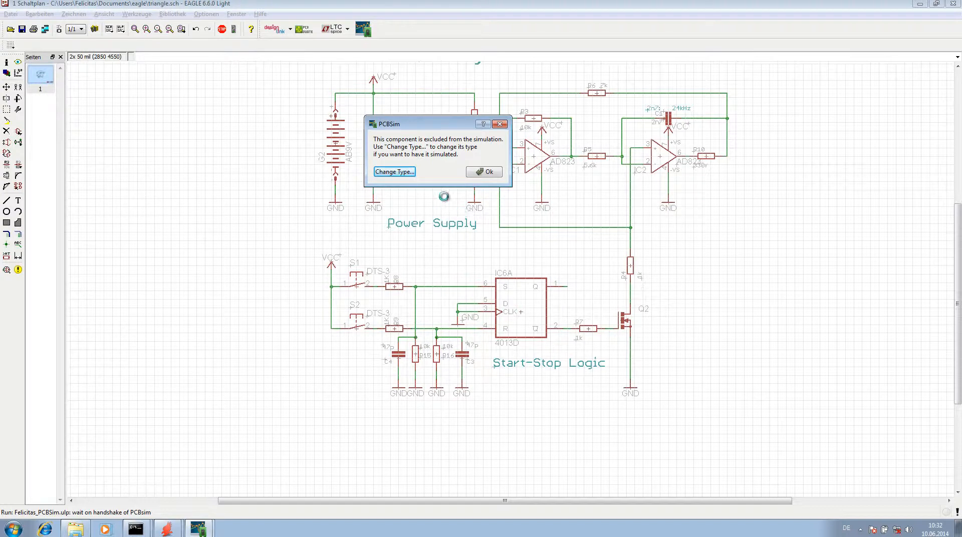
left_click(395, 173)
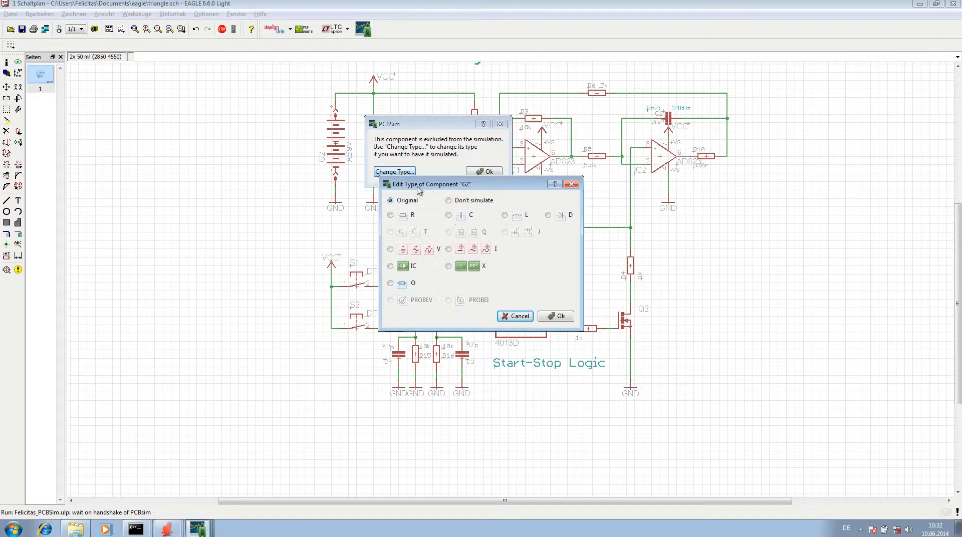
left_click(390, 248)
left_click(556, 316)
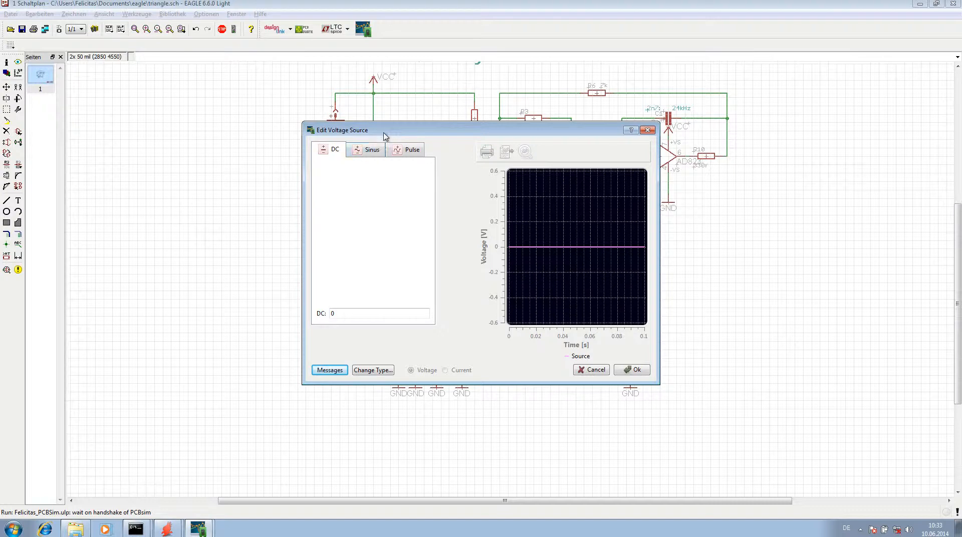
Set G2's DC voltage to 9 and accept the voltage source settings.
left_click_drag(384, 136, 466, 106)
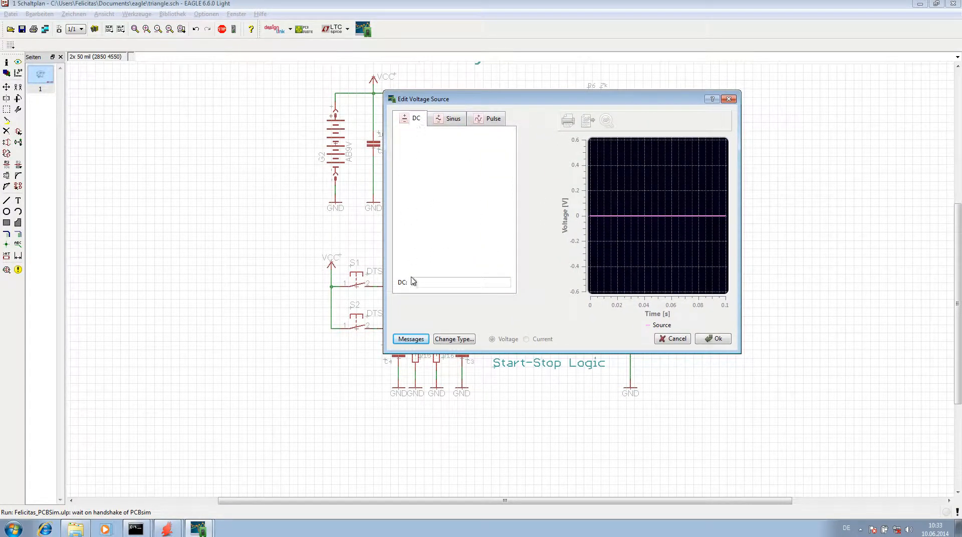
left_click(426, 282)
type("9")
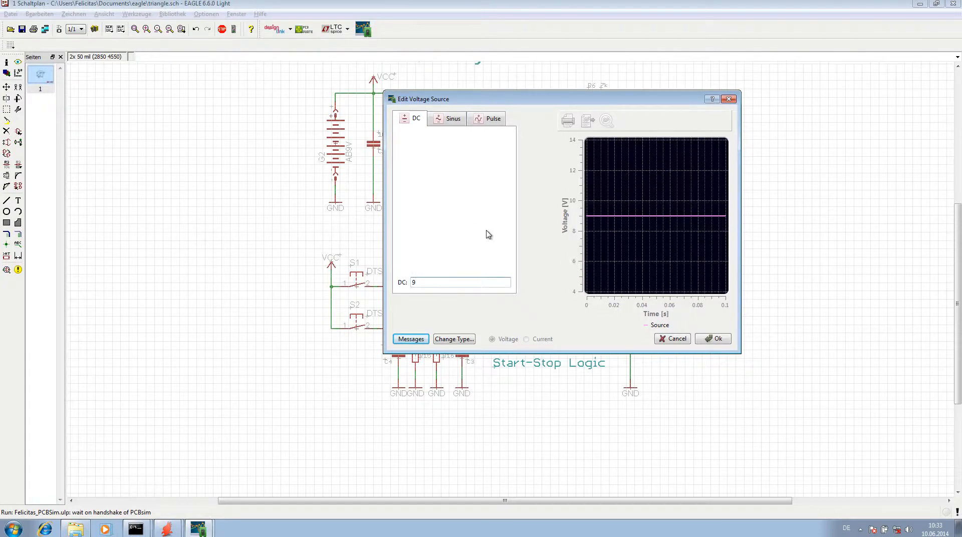
left_click(714, 339)
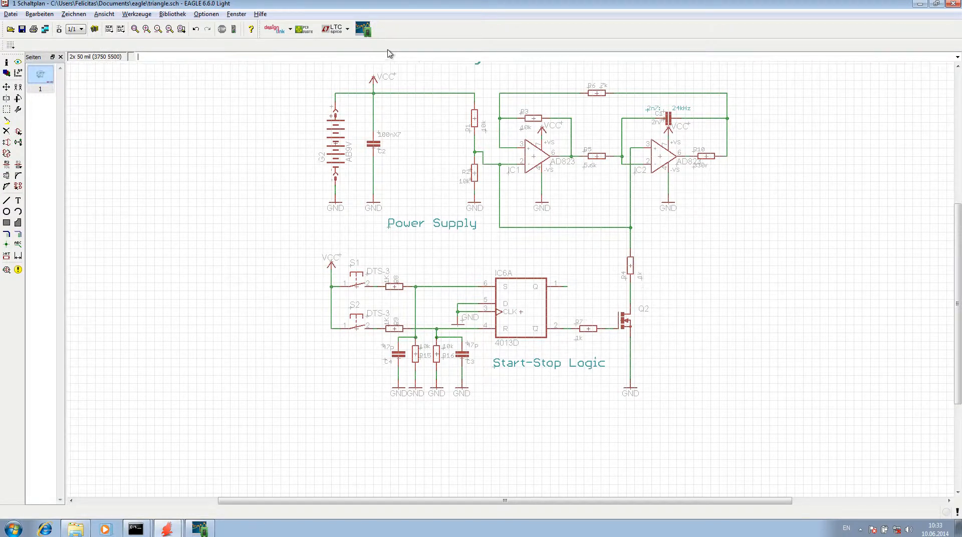
Transfer the updated schematic to Felicitas PCBSim and run the simulation with the oscillogram displayed.
left_click(364, 29)
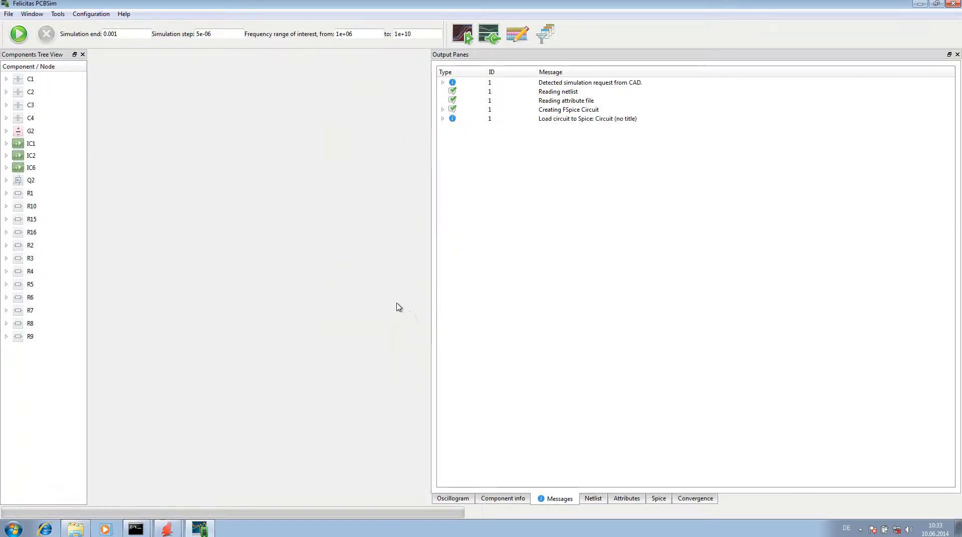
left_click(453, 499)
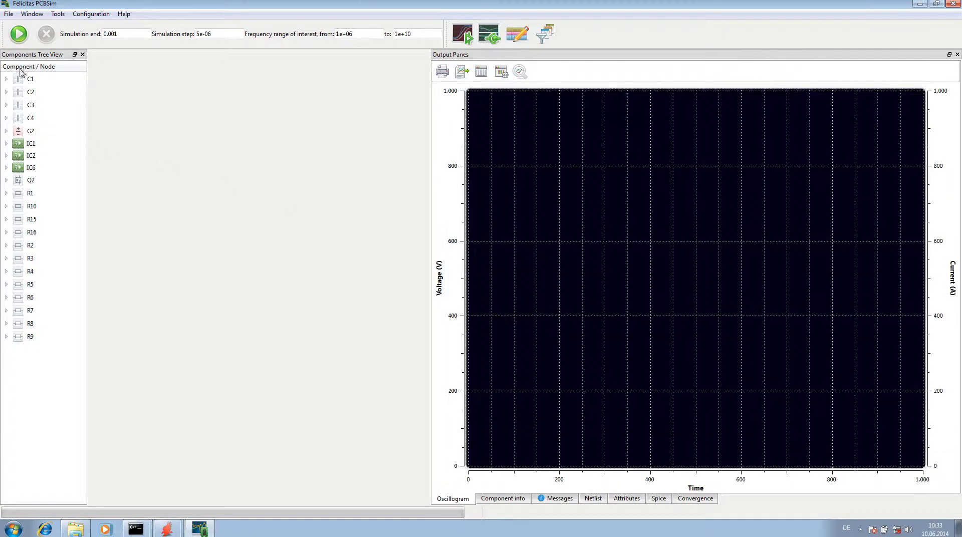
left_click(17, 35)
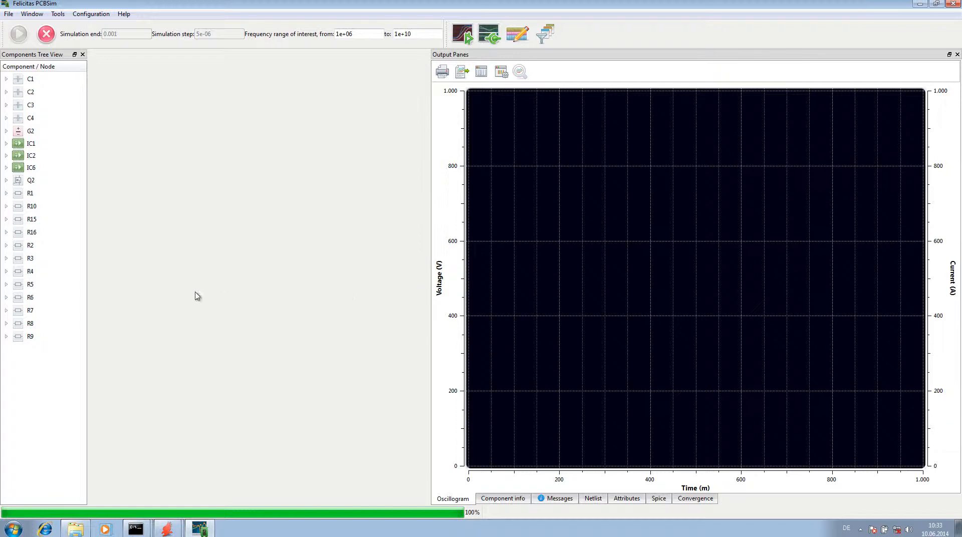
Plot the voltage at IC2's OUT pin in the oscillogram, widening the component tree to read its node names.
left_click(6, 156)
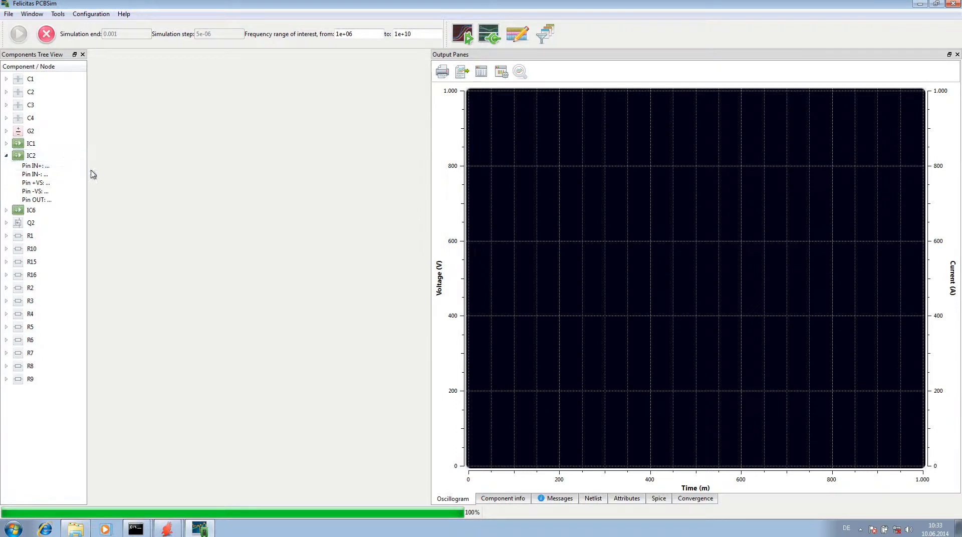
left_click_drag(88, 169, 159, 168)
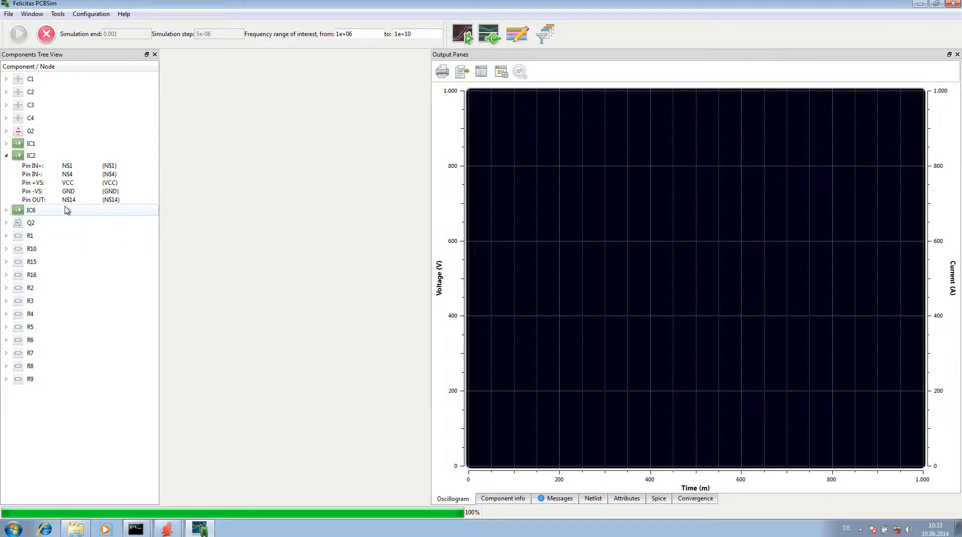
left_click(52, 200)
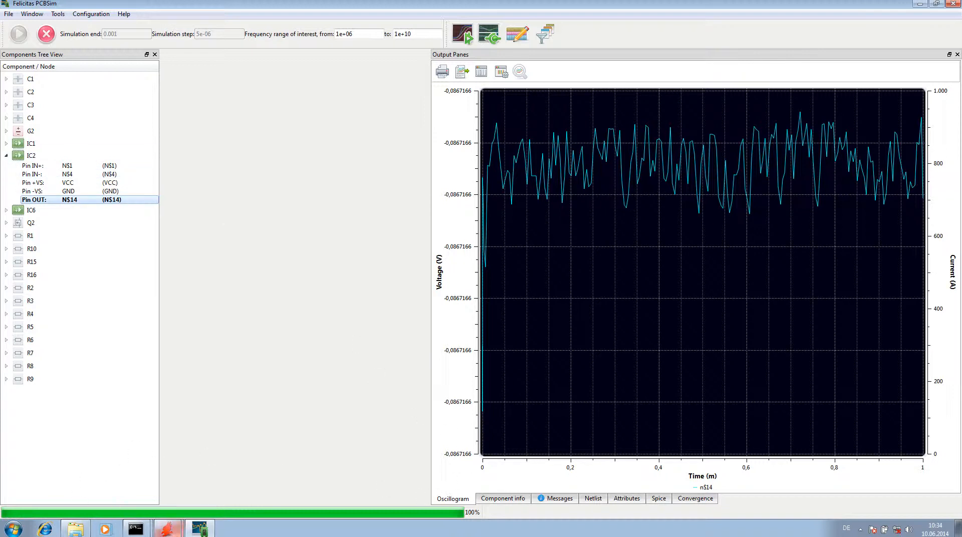
Replace IC2's OUT trace in the oscillogram with the voltage at IC6's A_!Q pin.
left_click(168, 529)
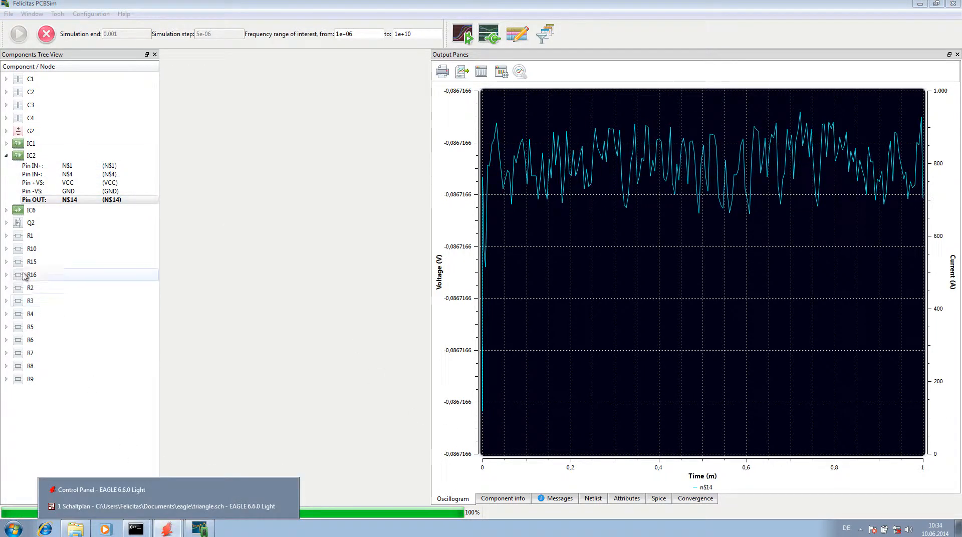
left_click(6, 155)
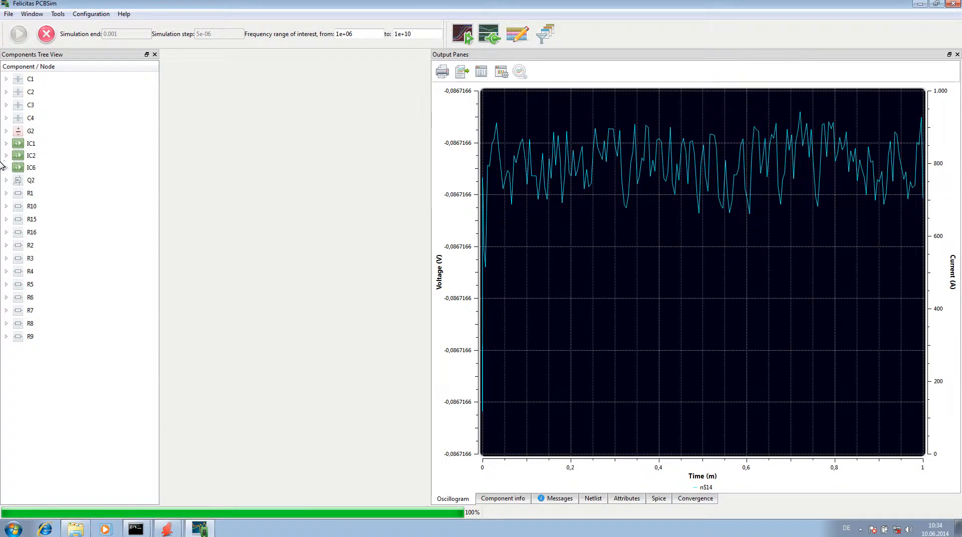
left_click(6, 155)
left_click(36, 201)
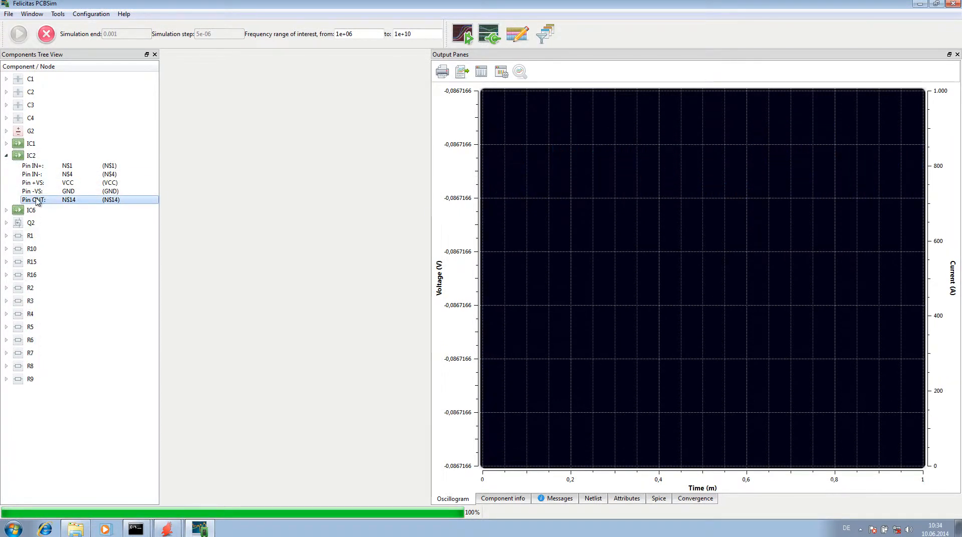
left_click(6, 210)
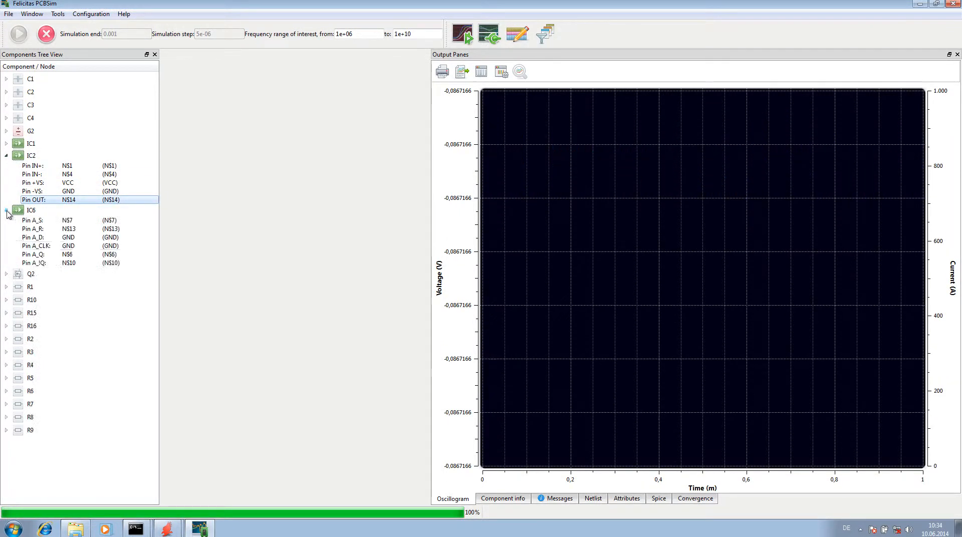
left_click(50, 263)
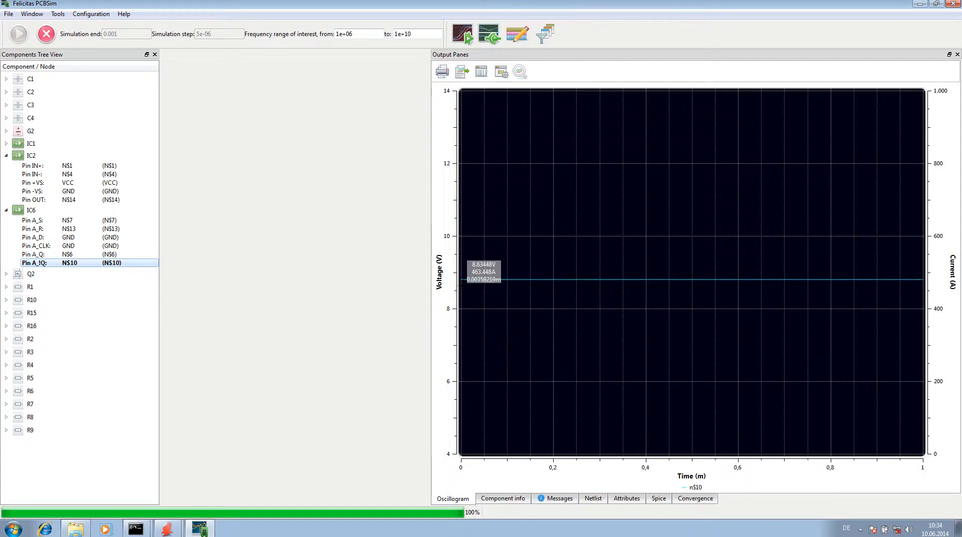
Switch back to the EAGLE schematic and change switch S1's PCBSim component type to voltage source (V).
mouse_move(170, 531)
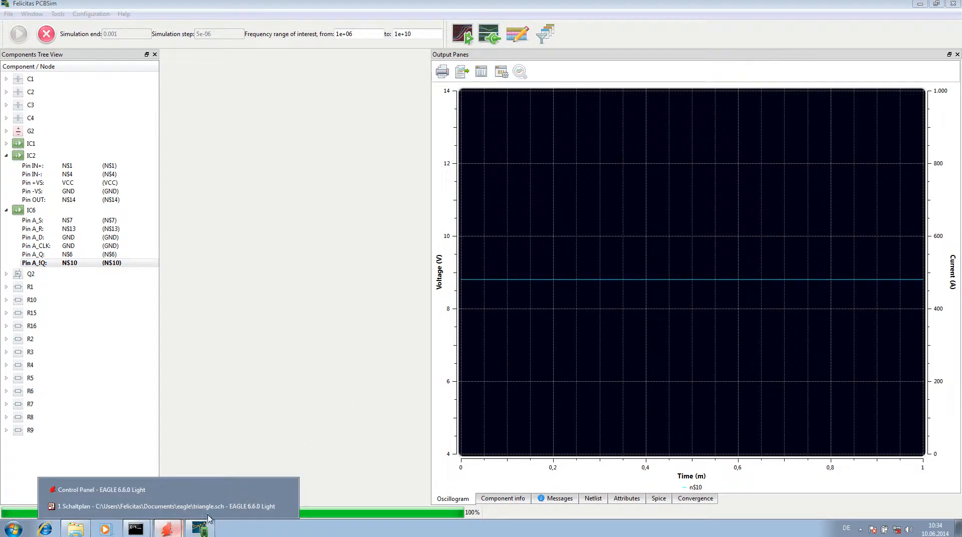
left_click(206, 509)
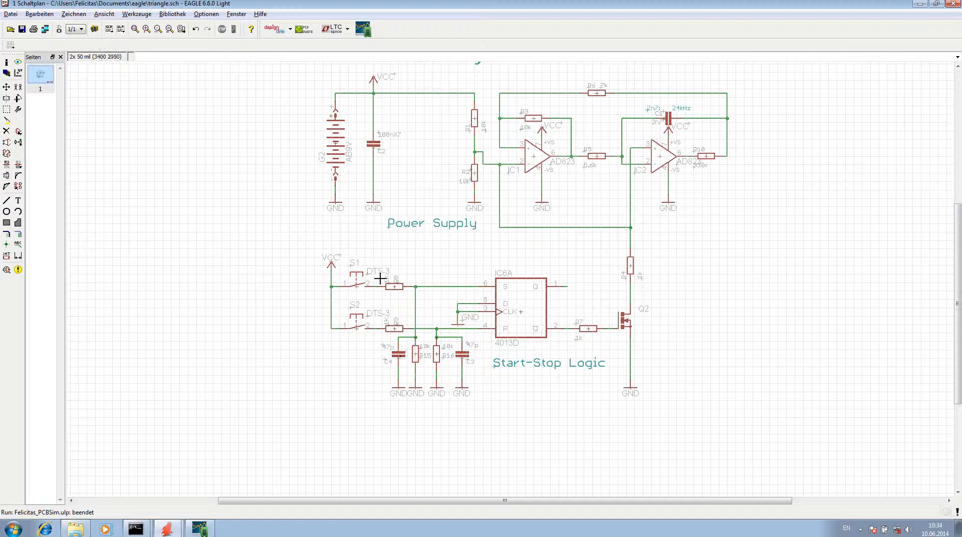
right_click(356, 284)
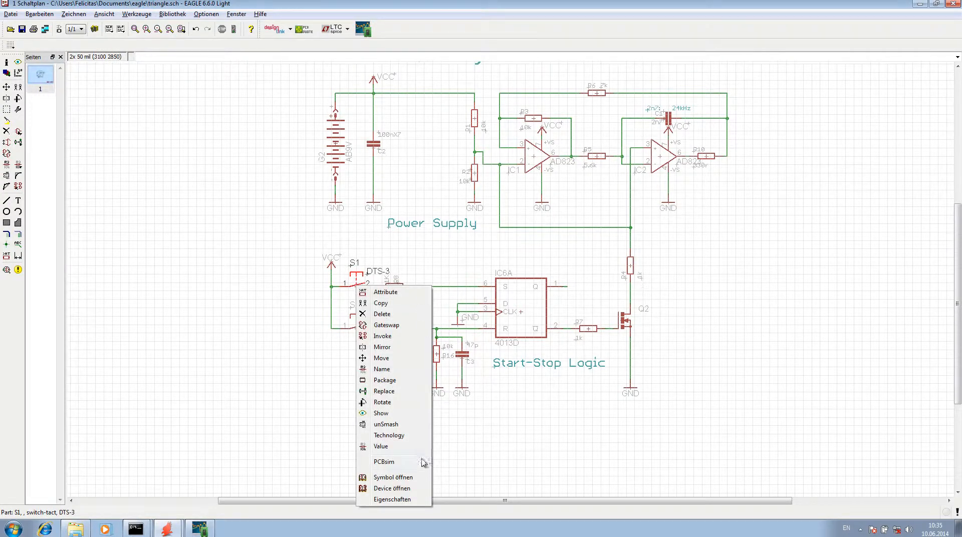
left_click(391, 461)
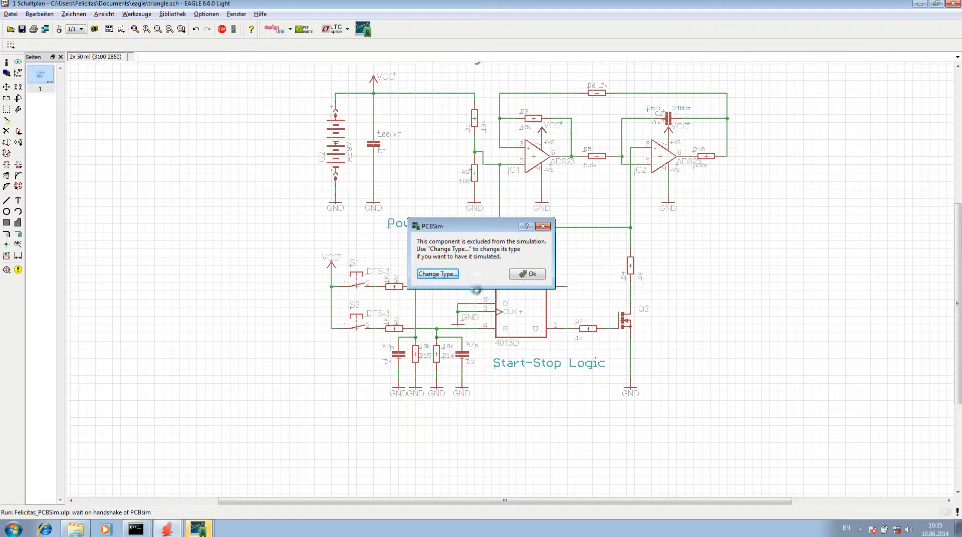
left_click(447, 276)
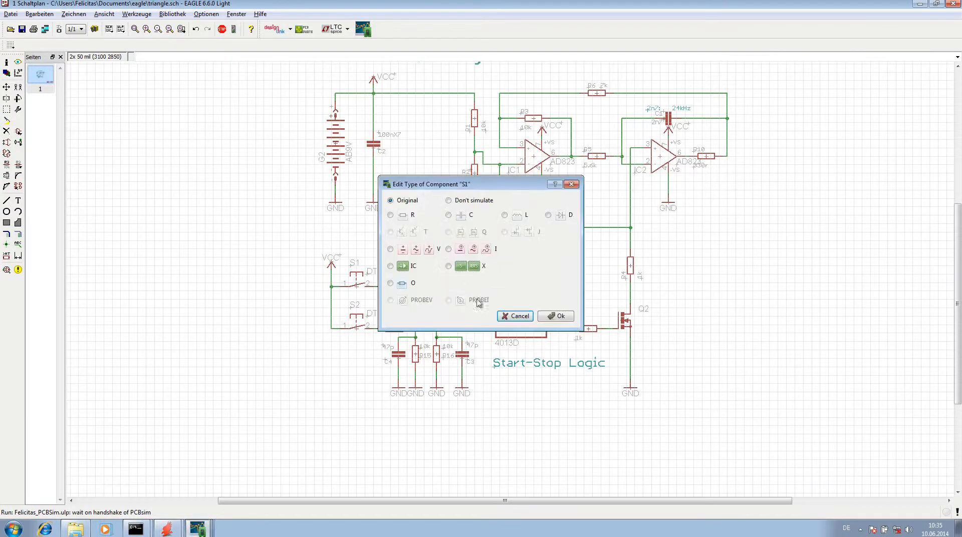
left_click(390, 249)
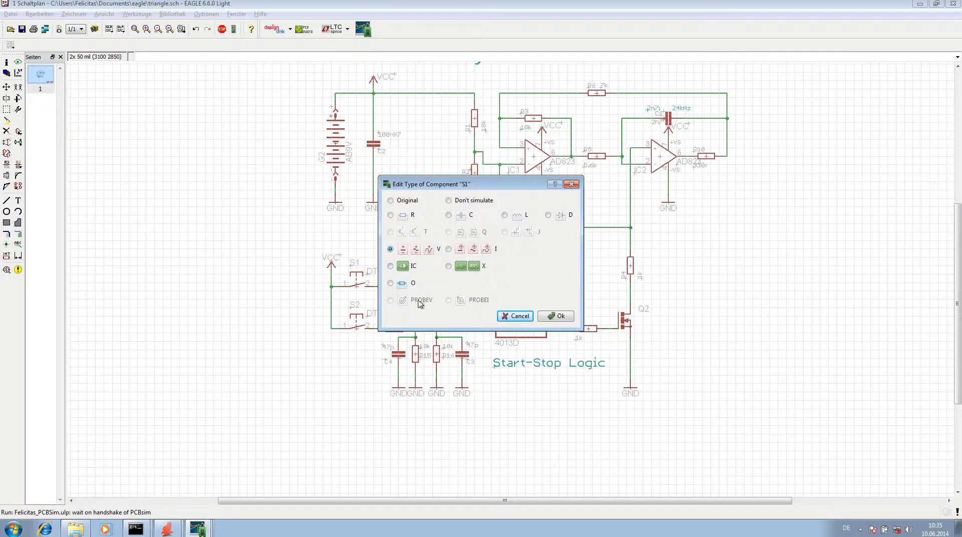
left_click(557, 316)
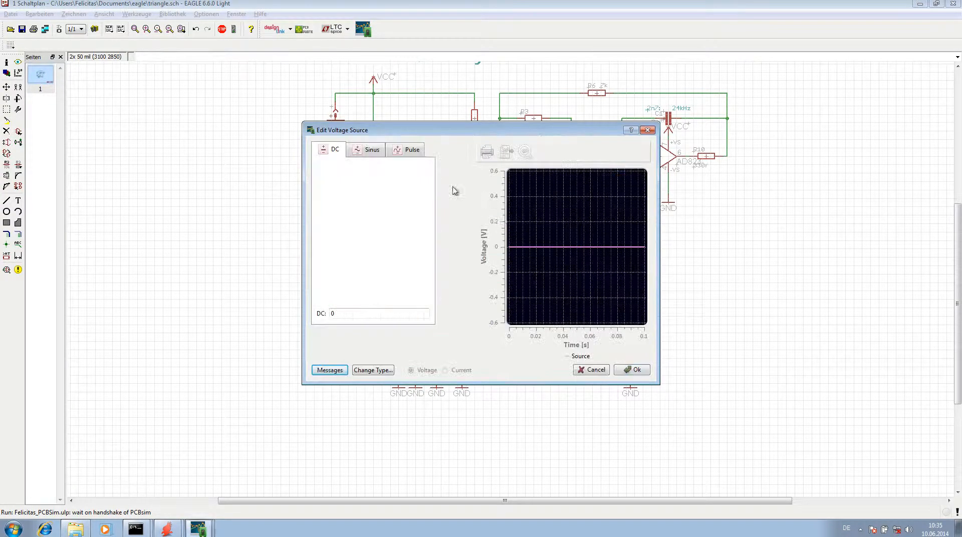
Make S1 a pulse source with V/I Initial 9, V/I On 0 and T Delay 100u.
left_click(410, 152)
left_click_drag(437, 131, 630, 135)
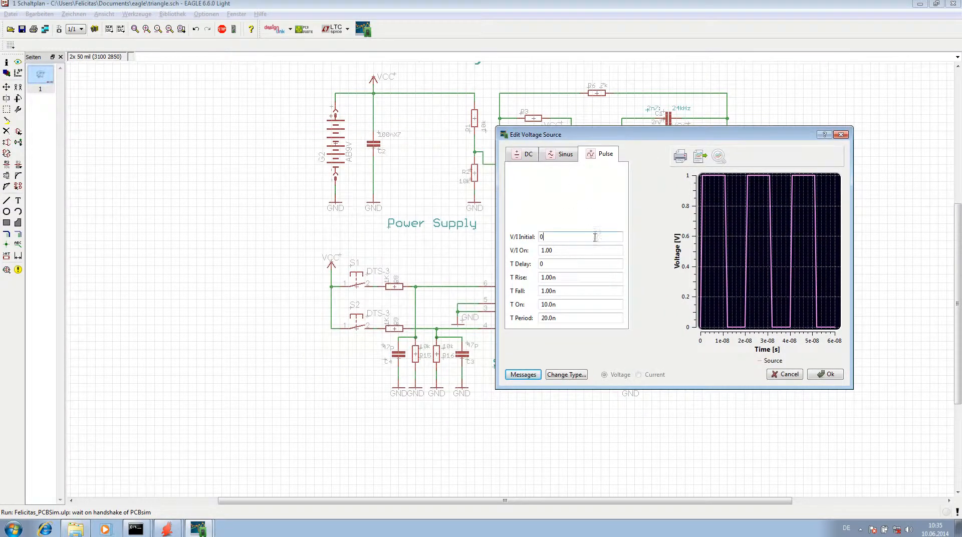
type("9")
key("Tab")
type("0")
key("Tab")
type("100u")
key("Tab")
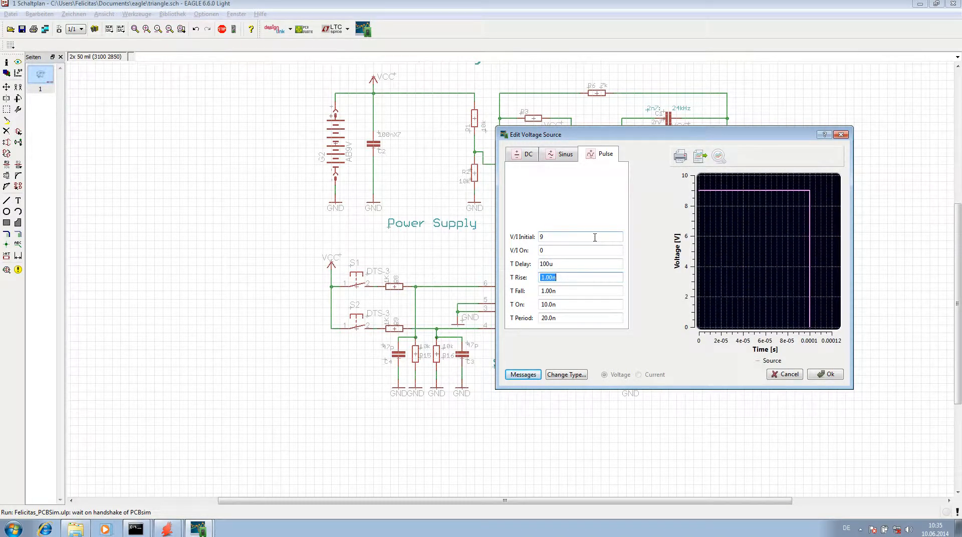
Set S1's pulse T On to 2u and T Period to 1, and accept the source.
key("Tab")
key("Tab")
type("2u")
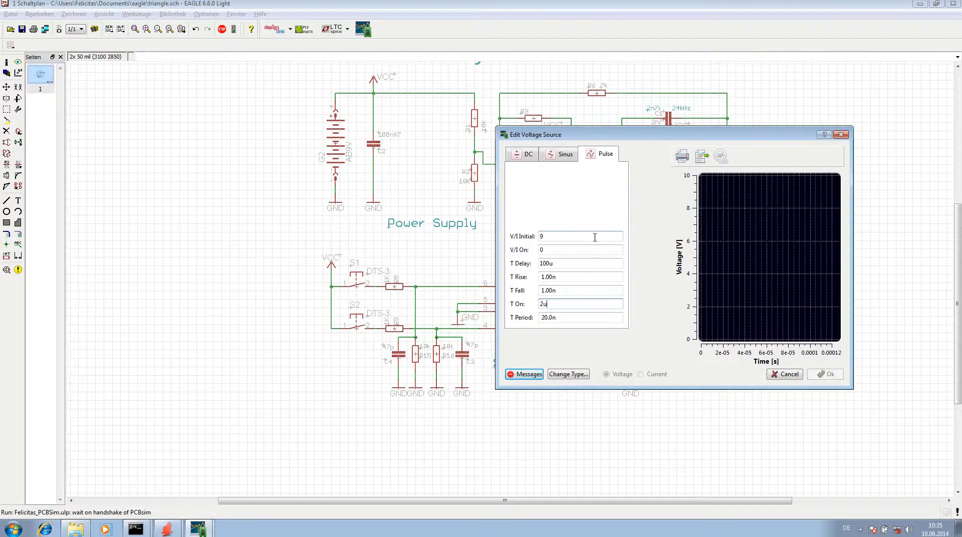
key("Tab")
type("1")
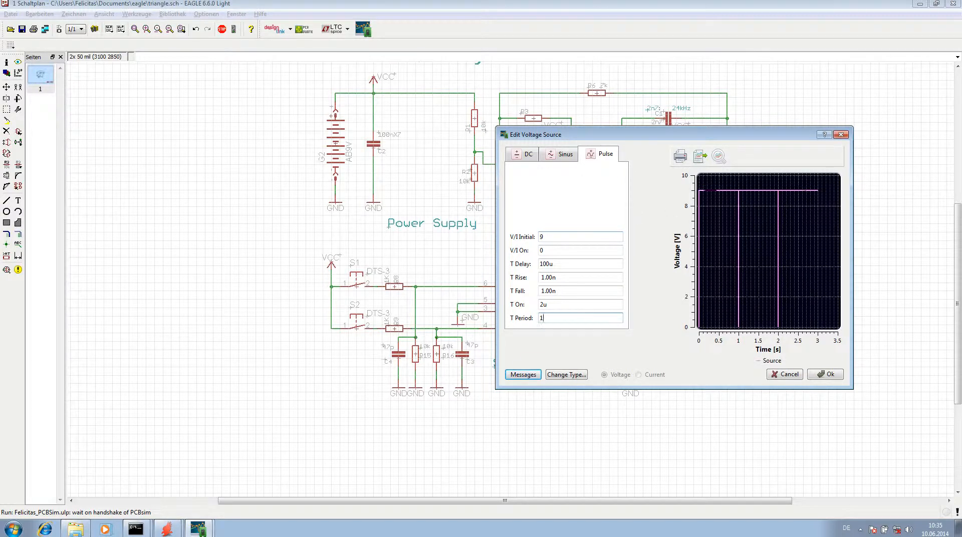
left_click_drag(714, 135, 668, 106)
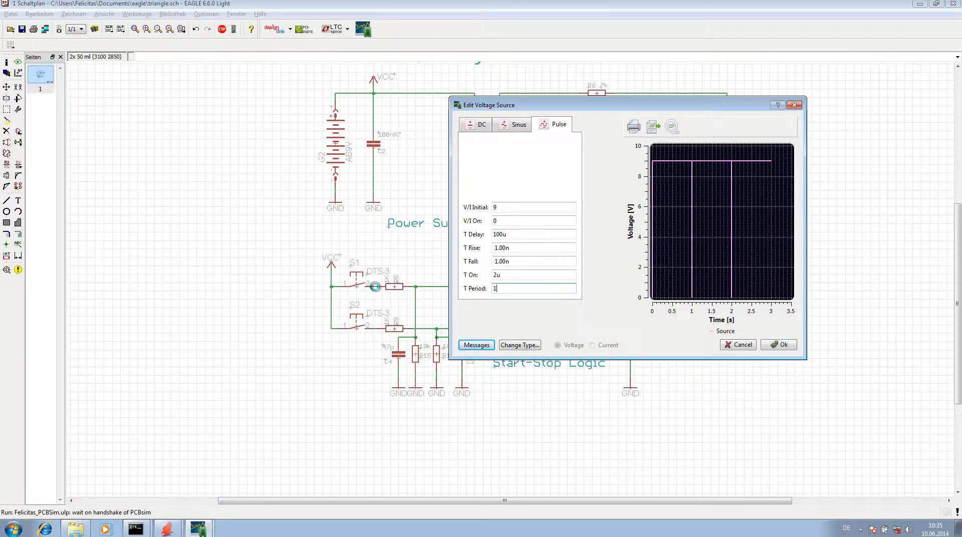
left_click_drag(695, 114, 578, 95)
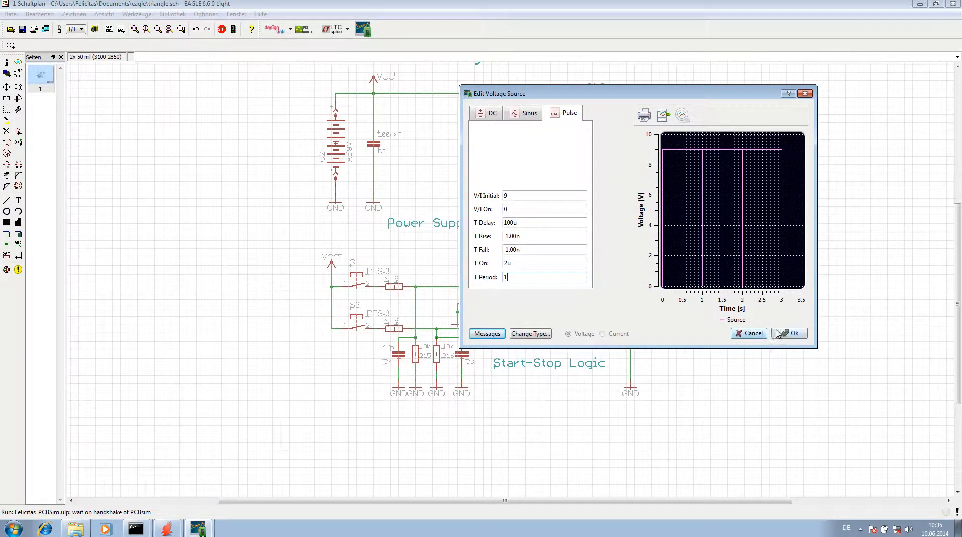
left_click(781, 334)
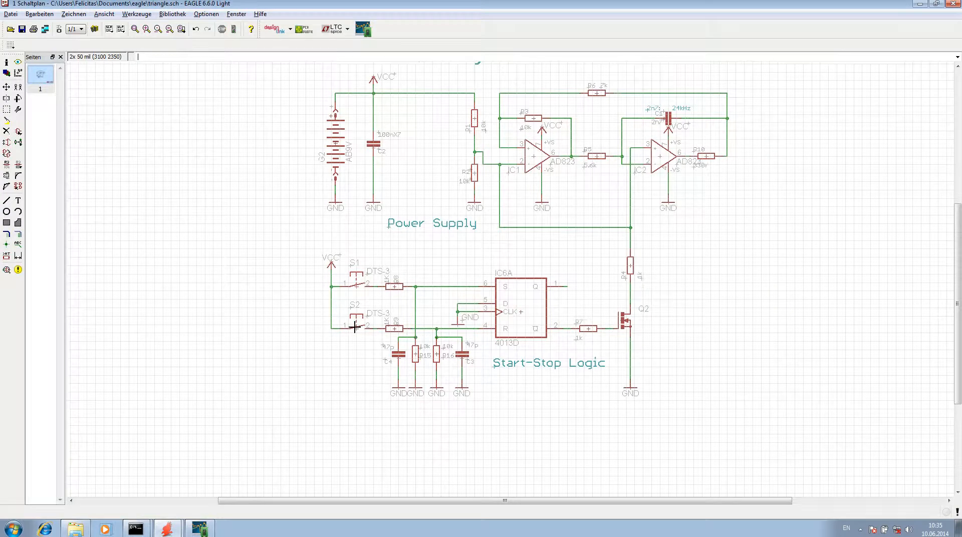
Delete switch S2 from the start-stop logic and place a copy of S1 in its place.
scroll(355, 326, "up", 3)
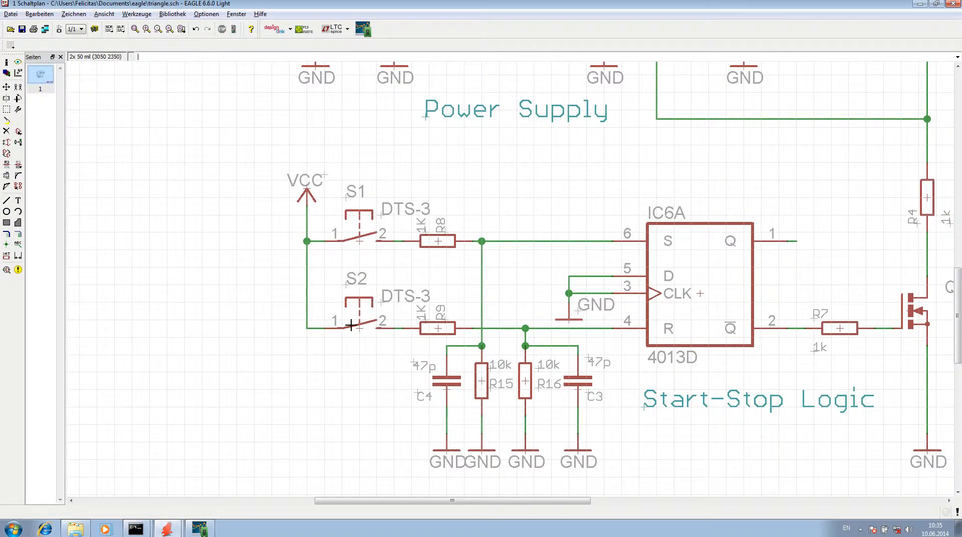
right_click(358, 328)
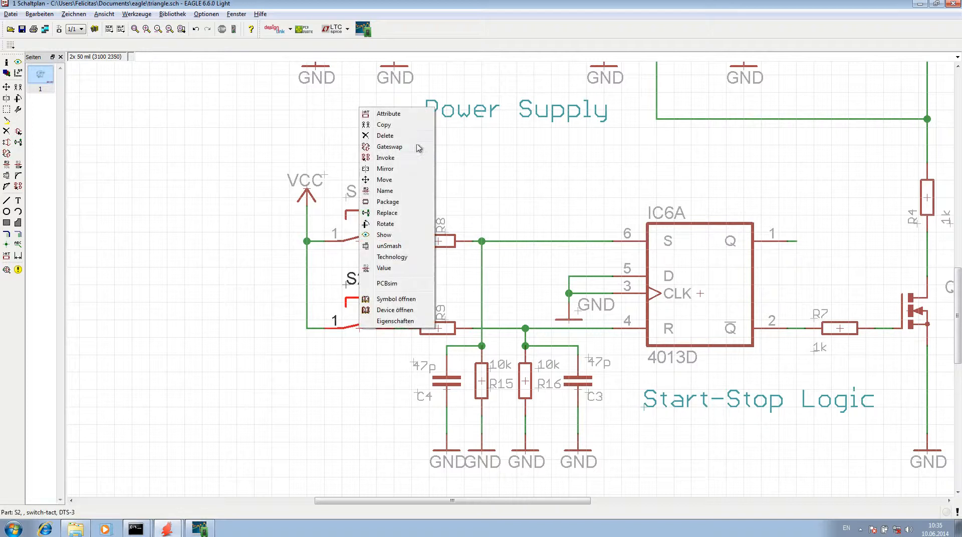
left_click(388, 137)
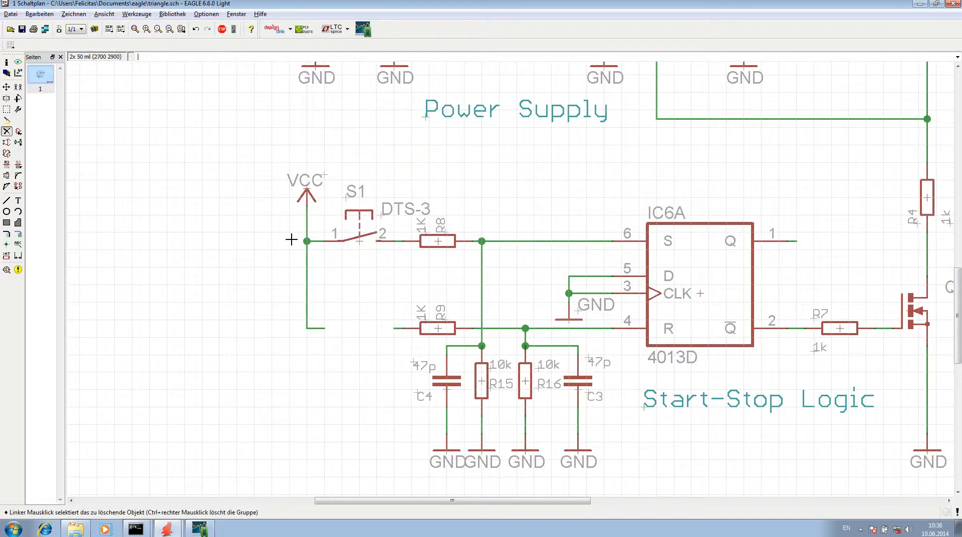
right_click(356, 236)
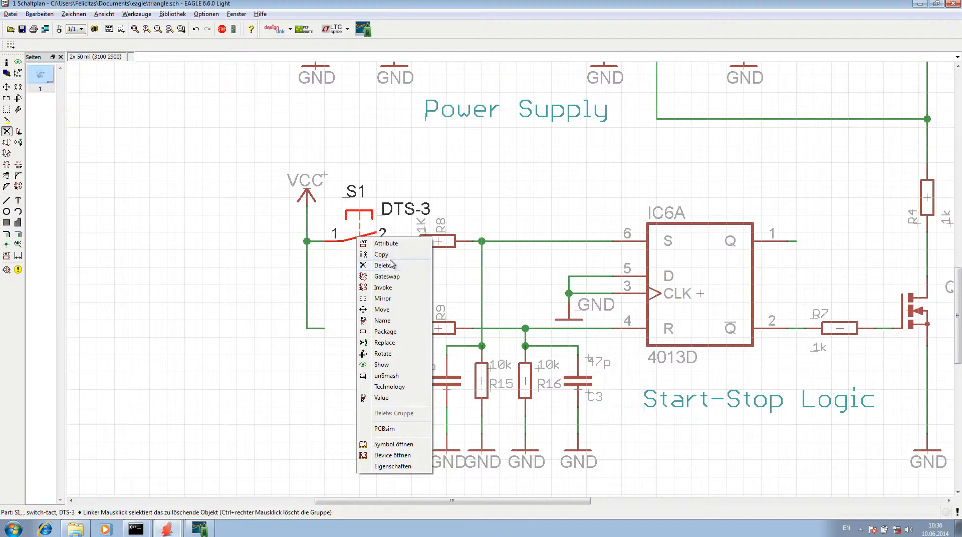
left_click(383, 371)
left_click(366, 318)
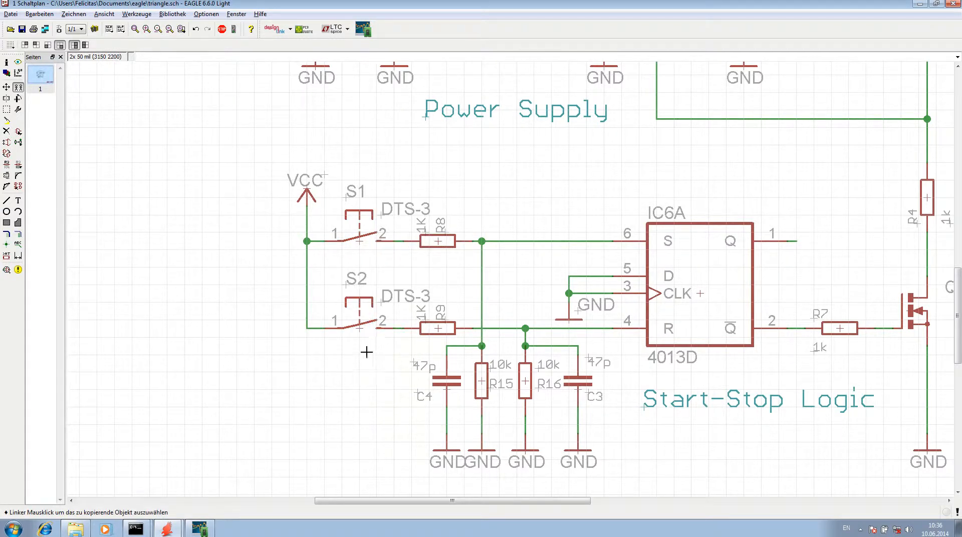
Change the pulse T Delay of the copied switch S2's PCBSim voltage source and accept the source.
right_click(358, 327)
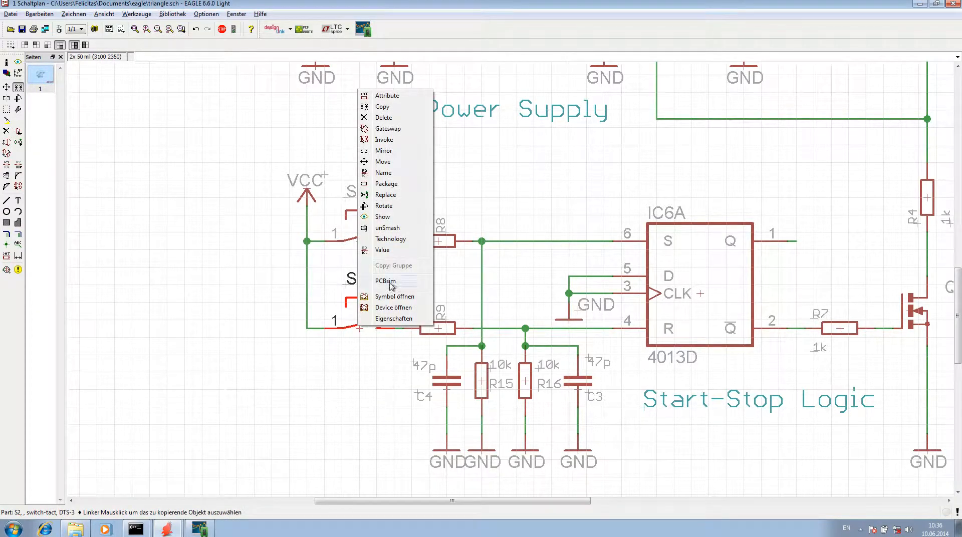
left_click(404, 295)
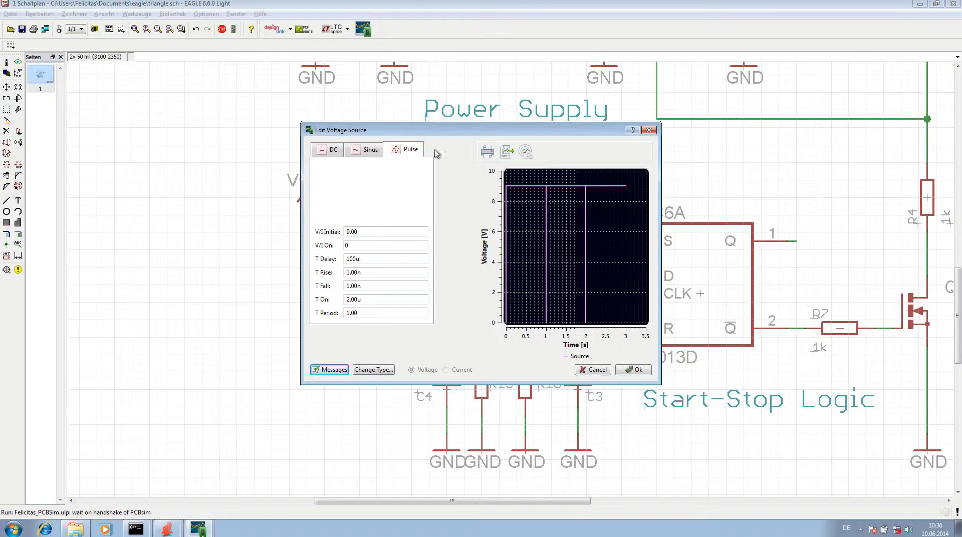
left_click_drag(470, 131, 619, 127)
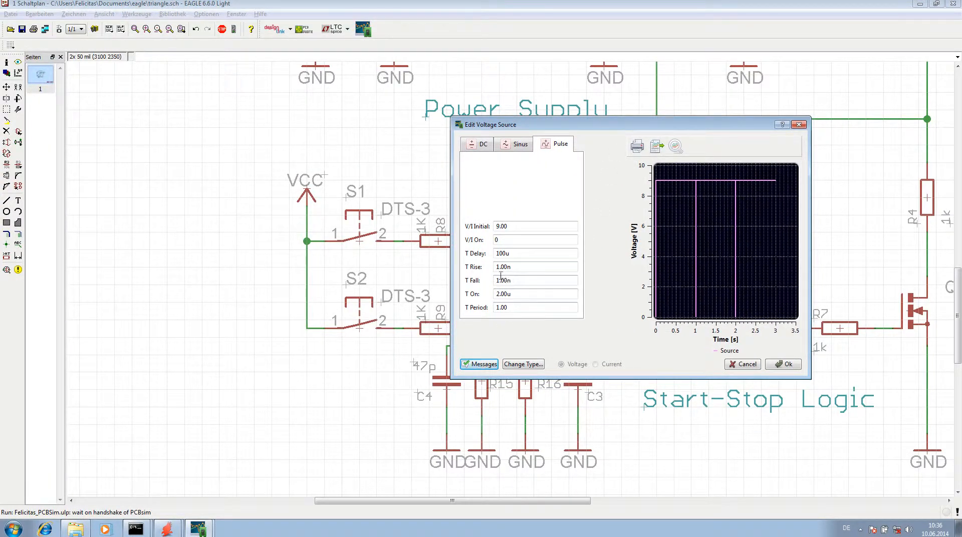
left_click_drag(497, 254, 495, 254)
left_click(787, 367)
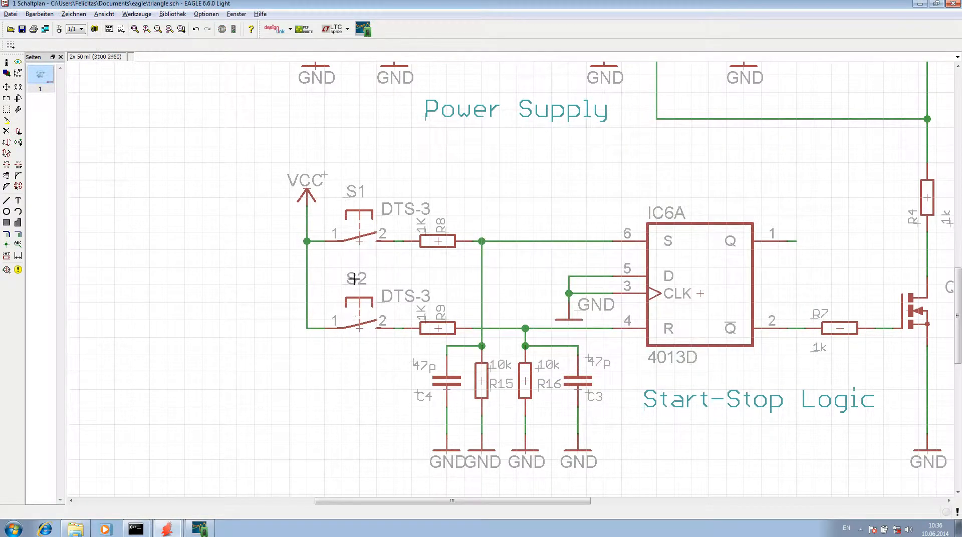
Transfer the whole schematic to Felicitas PCBSim and run the simulation with end time 0.001 and step 5e-06.
scroll(354, 278, "down", 5)
scroll(382, 387, "down", 1)
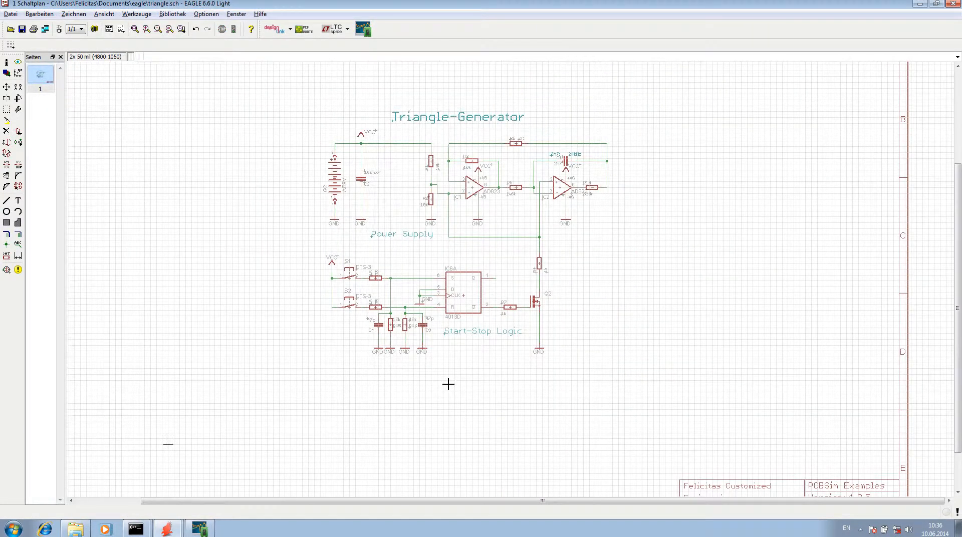
left_click(363, 29)
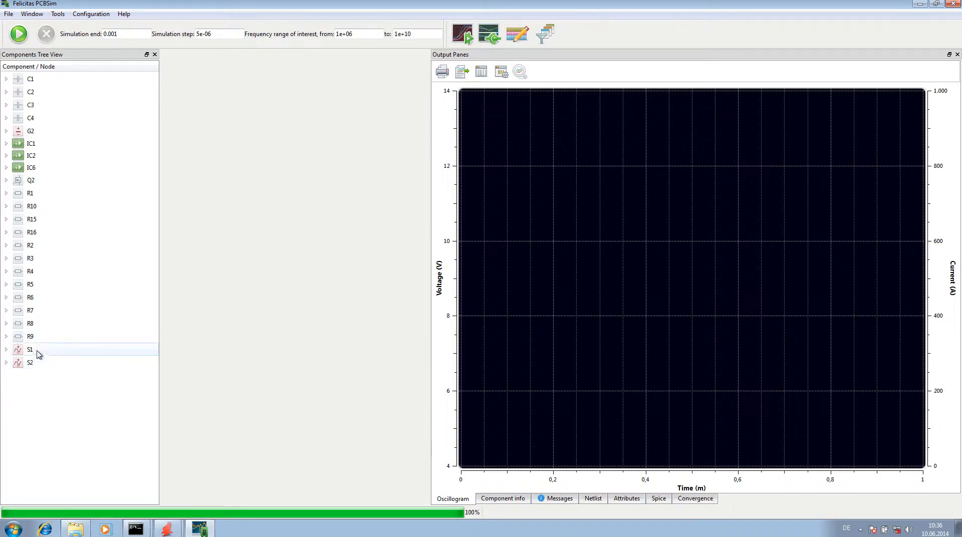
left_click(18, 34)
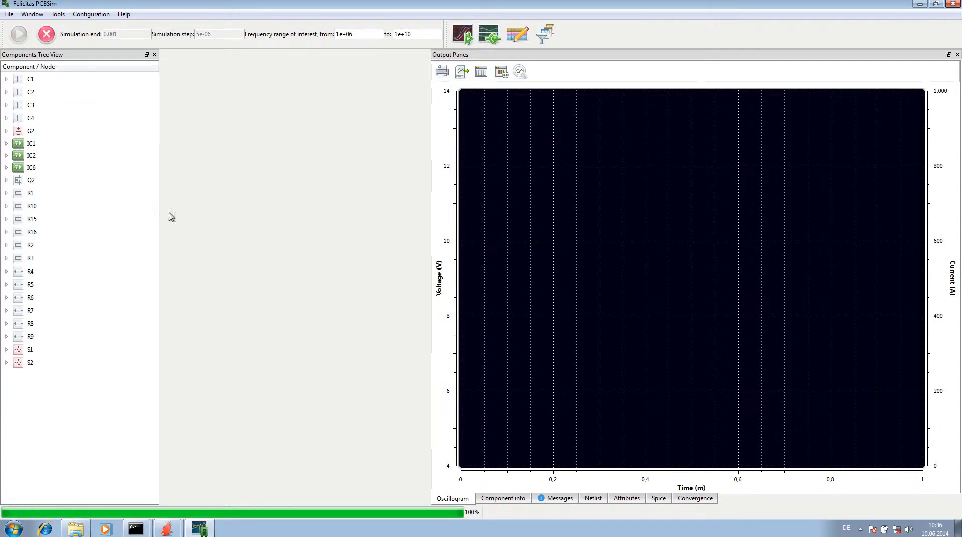
Plot the voltage at IC2's OUT pin in the oscillogram with the complete trace in view.
left_click(6, 156)
left_click(54, 200)
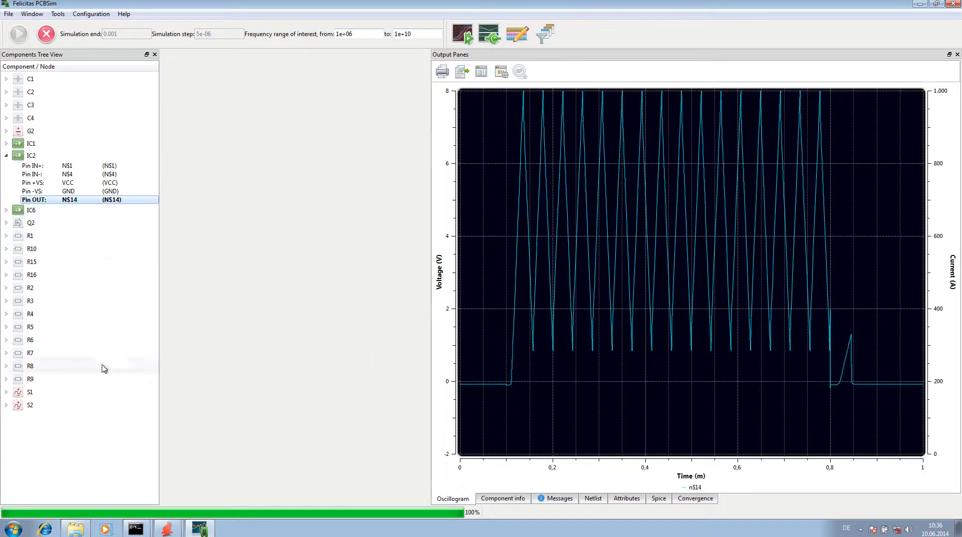
scroll(668, 339, "down", 1)
scroll(669, 339, "up", 3)
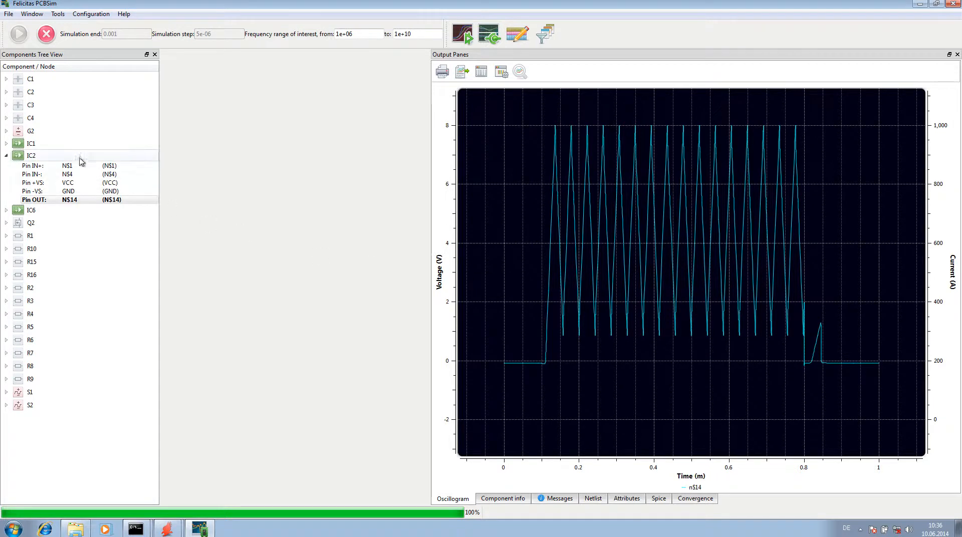
Compare the IC2 output trace in PCBSim with the triangle-generator circuit in the EAGLE schematic.
left_click(170, 529)
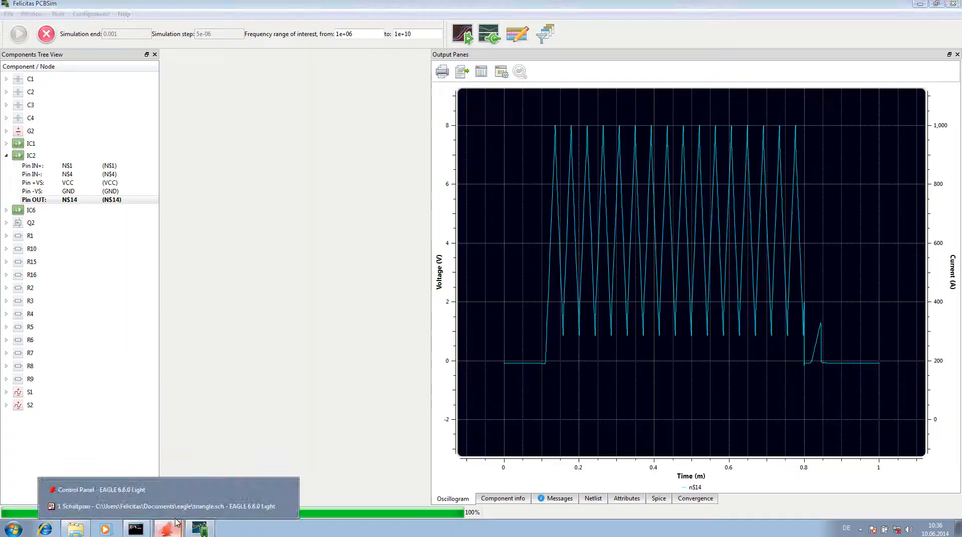
left_click(125, 502)
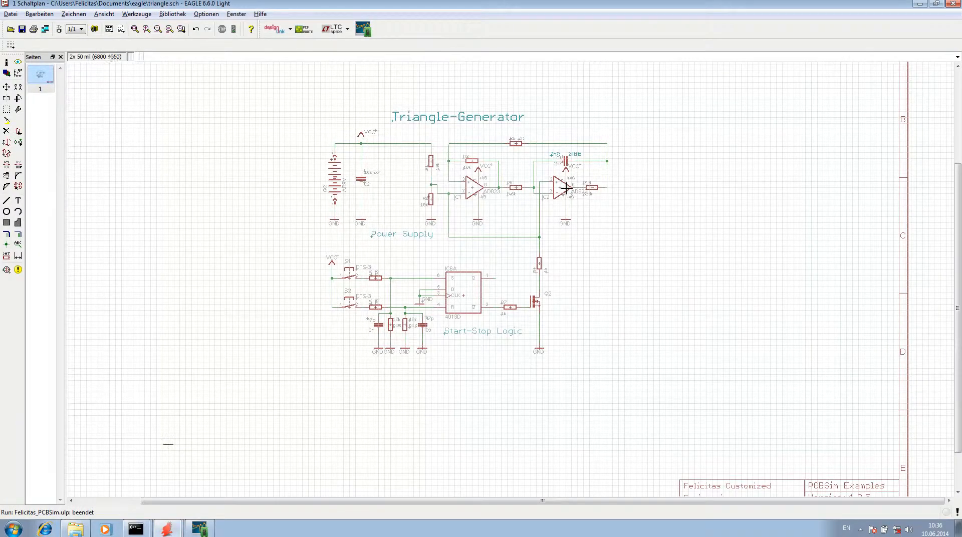
left_click(199, 528)
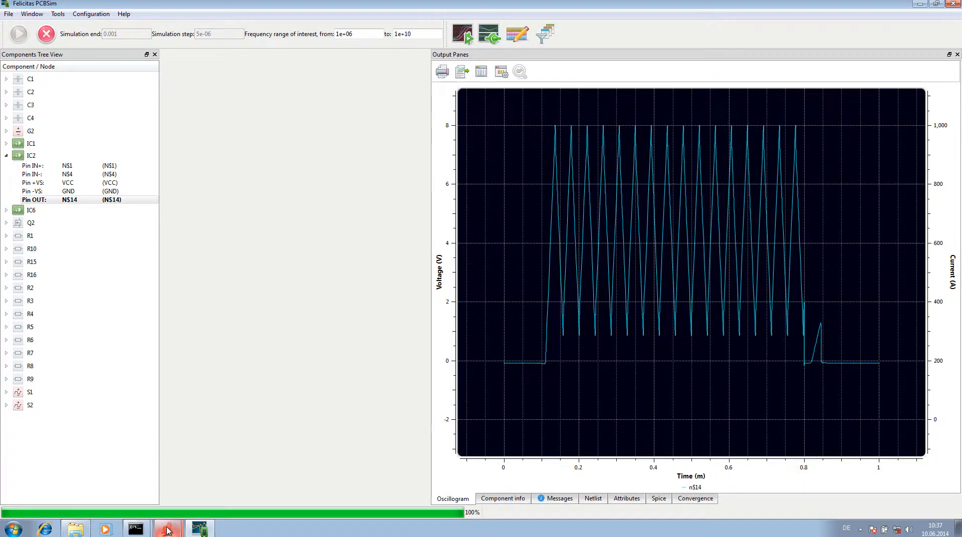
mouse_move(172, 531)
left_click(191, 513)
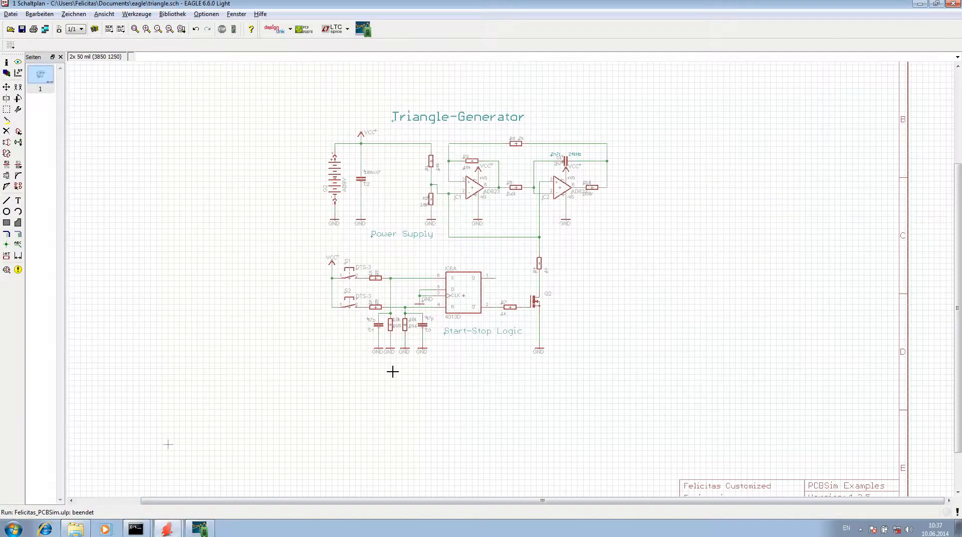
scroll(305, 99, "up", 1)
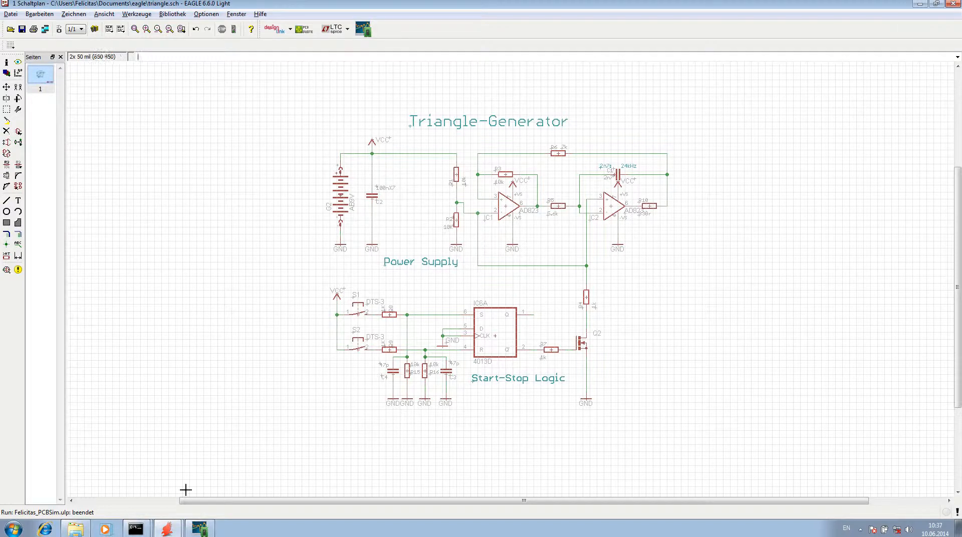
left_click(173, 530)
mouse_move(177, 531)
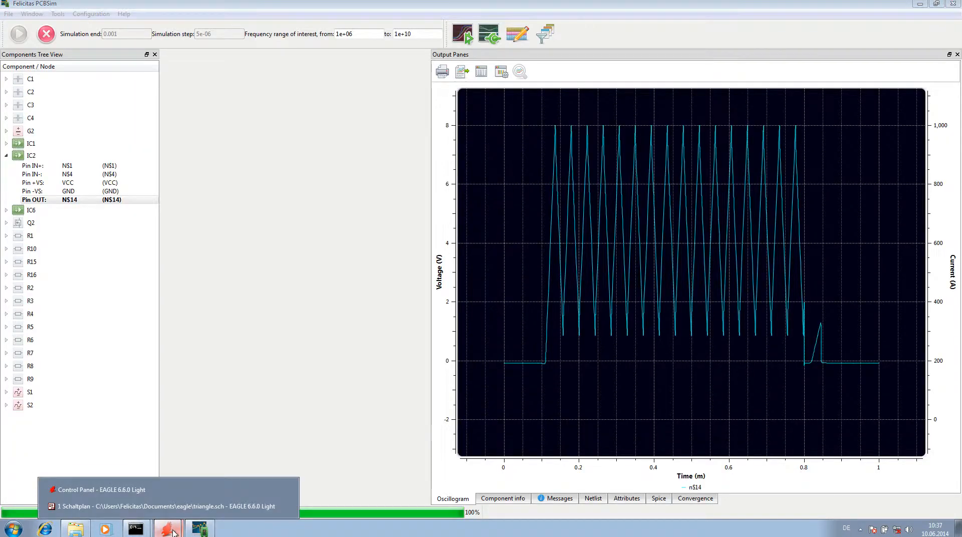
left_click(125, 511)
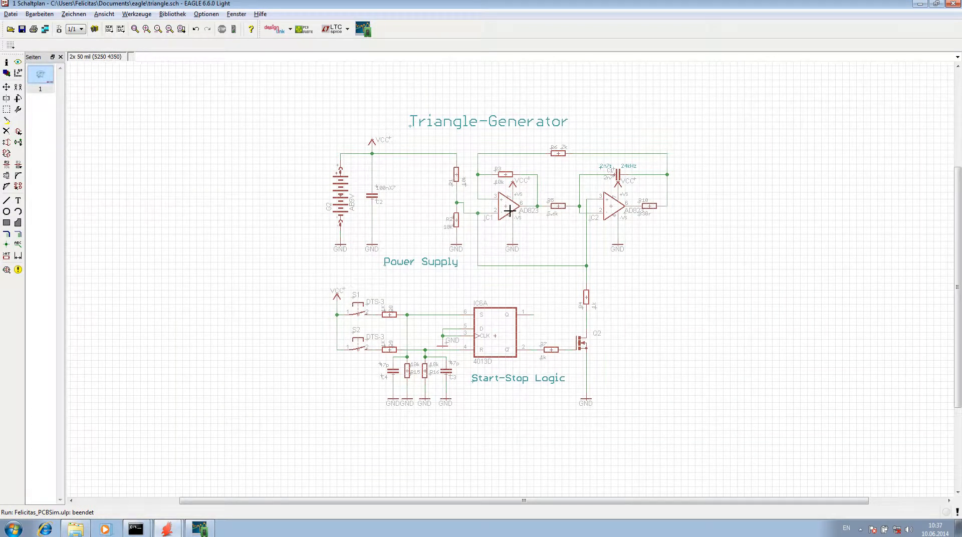
left_click(196, 530)
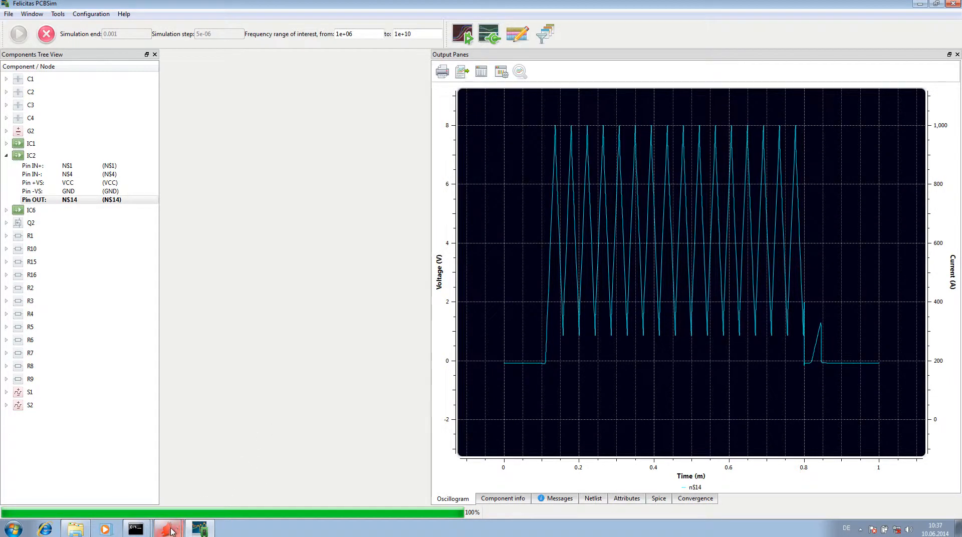
Switch to the EAGLE schematic and review IC1's simulation model and pin attributes without changing them.
mouse_move(171, 531)
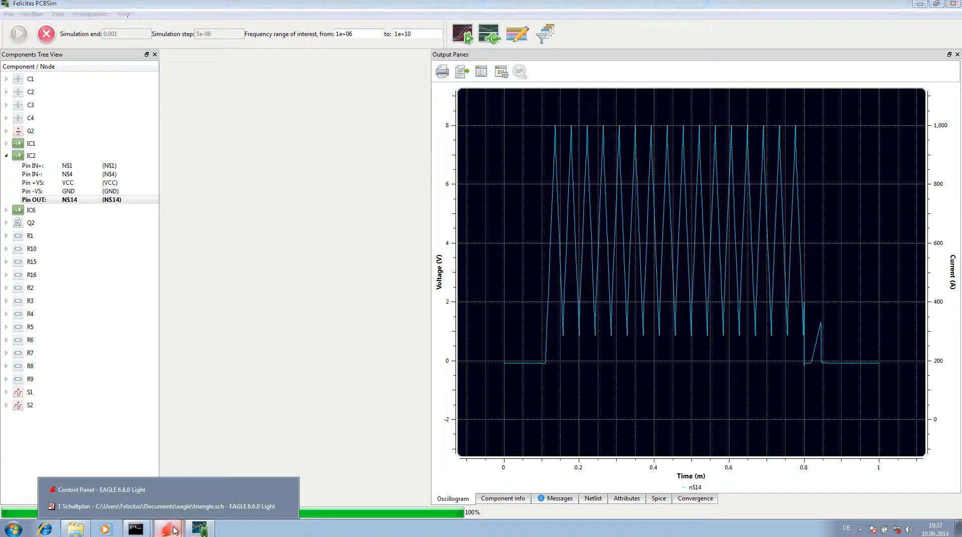
left_click(187, 506)
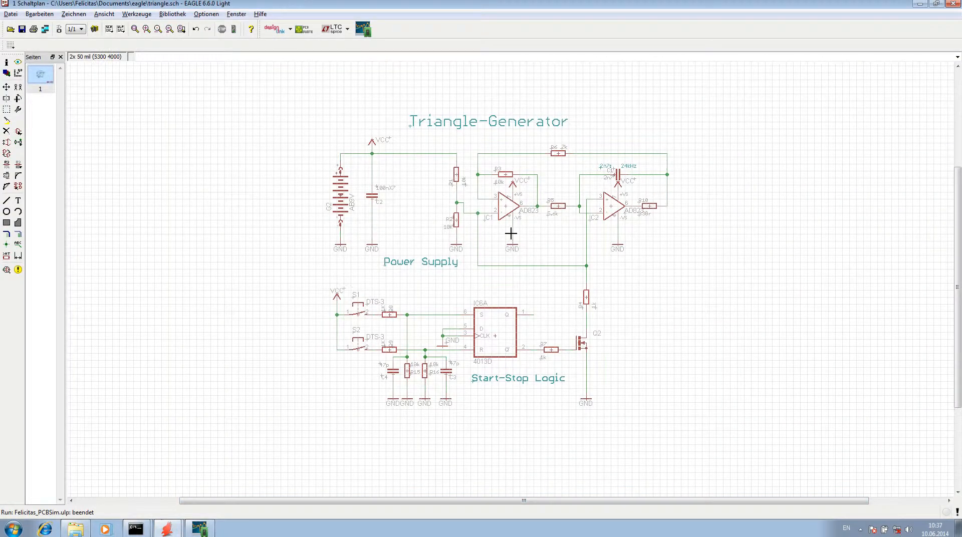
right_click(505, 206)
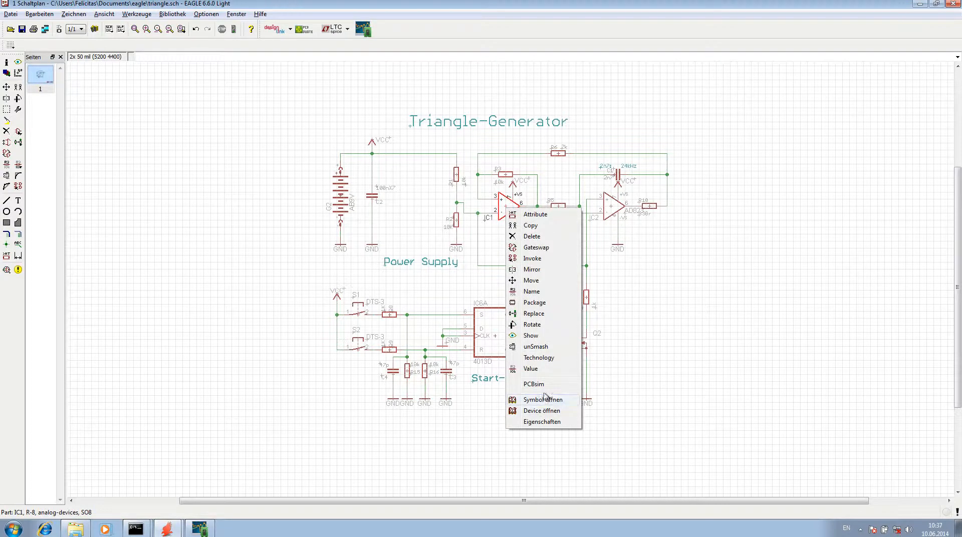
left_click(543, 217)
left_click_drag(546, 70, 733, 114)
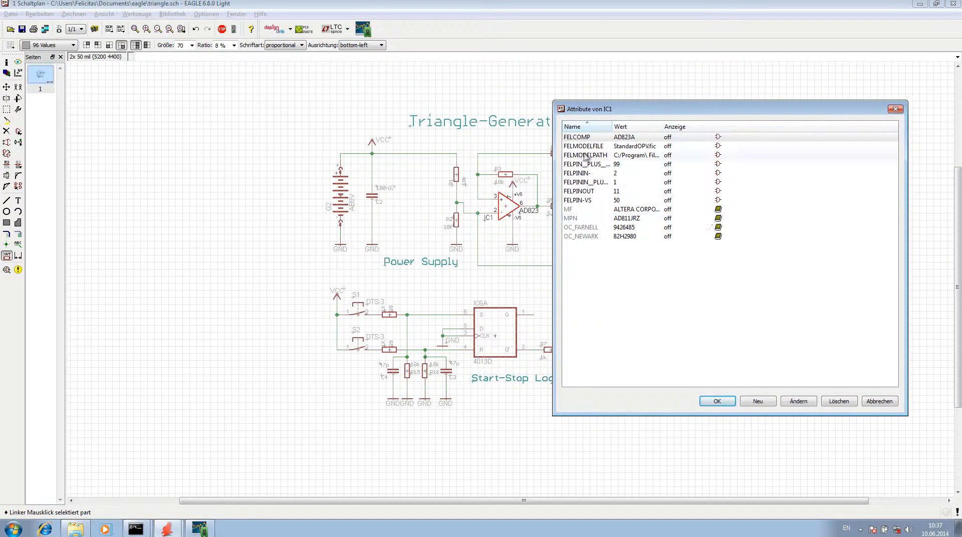
left_click(591, 138)
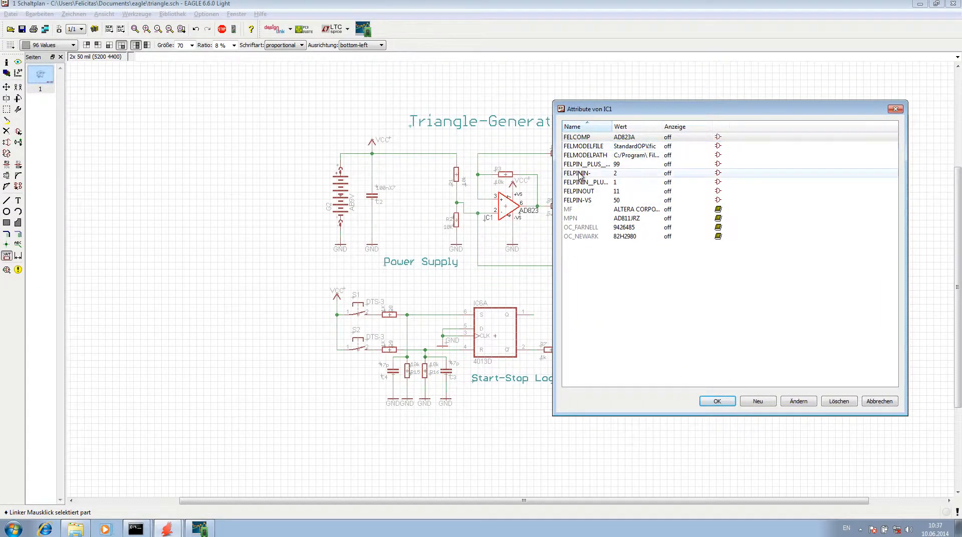
left_click(571, 139)
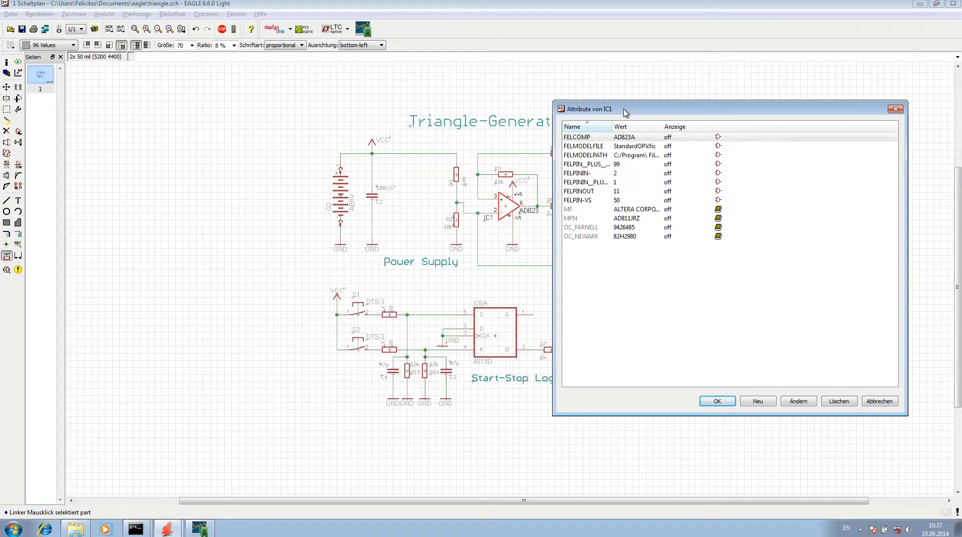
left_click_drag(625, 112, 652, 102)
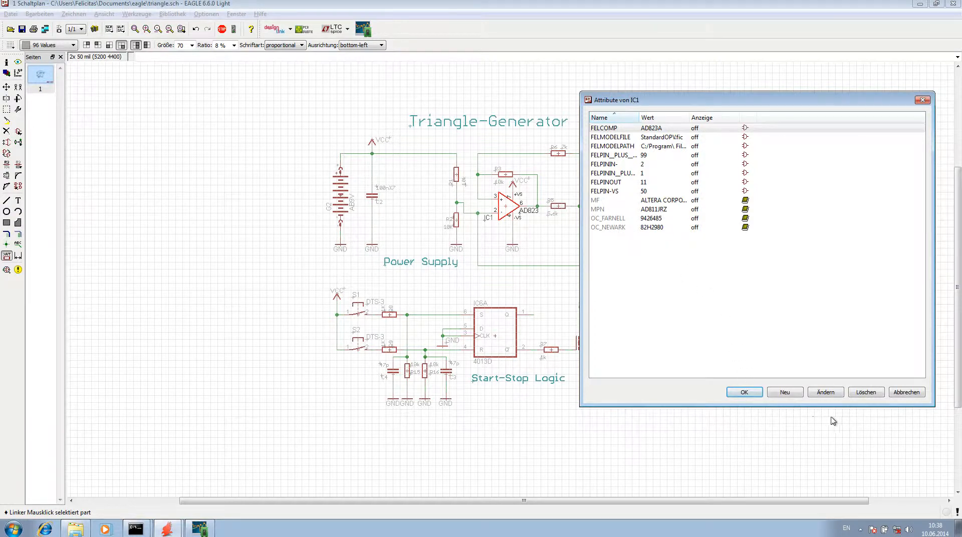
left_click(902, 394)
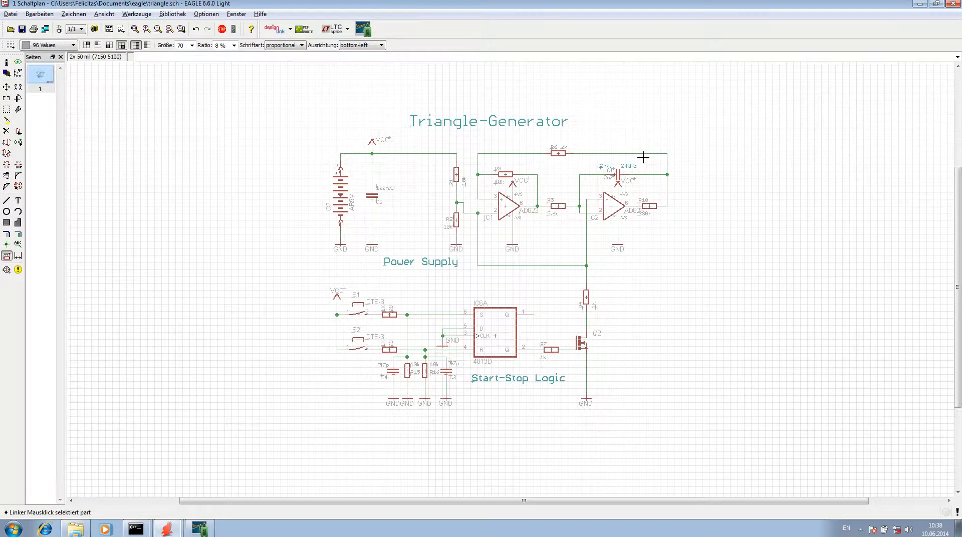
Set capacitor C1's value to 1n and simulate the updated schematic in Felicitas PCBSim.
scroll(644, 157, "up", 4)
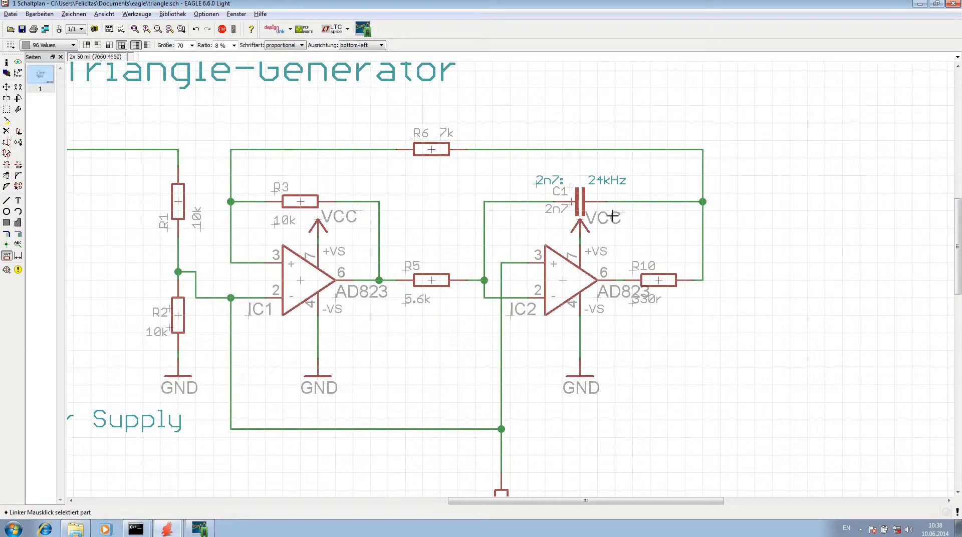
right_click(580, 201)
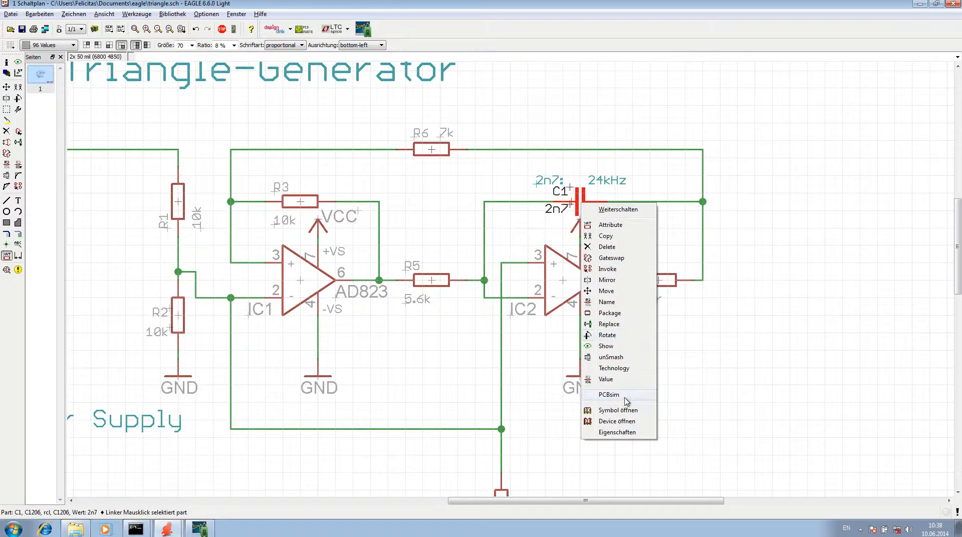
left_click(607, 379)
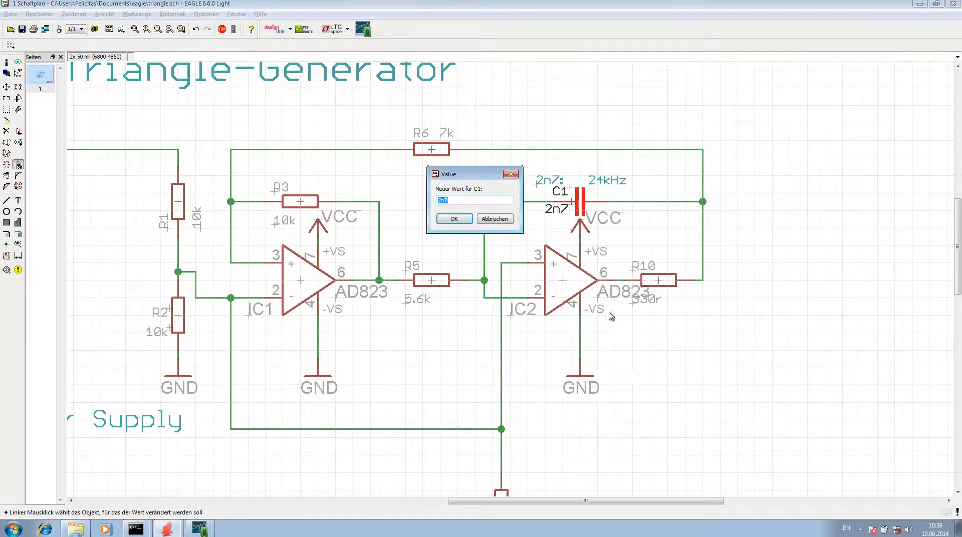
double_click(459, 199)
left_click(457, 219)
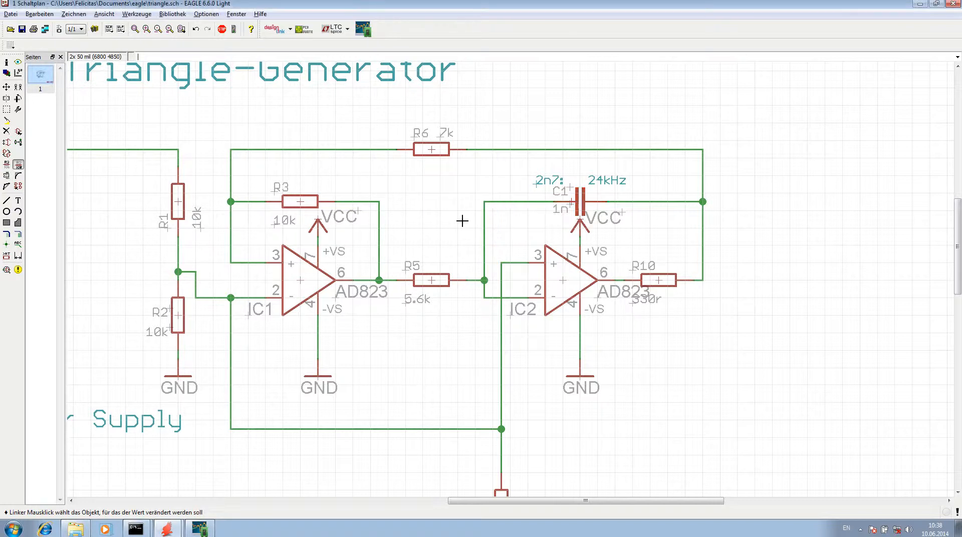
left_click(357, 32)
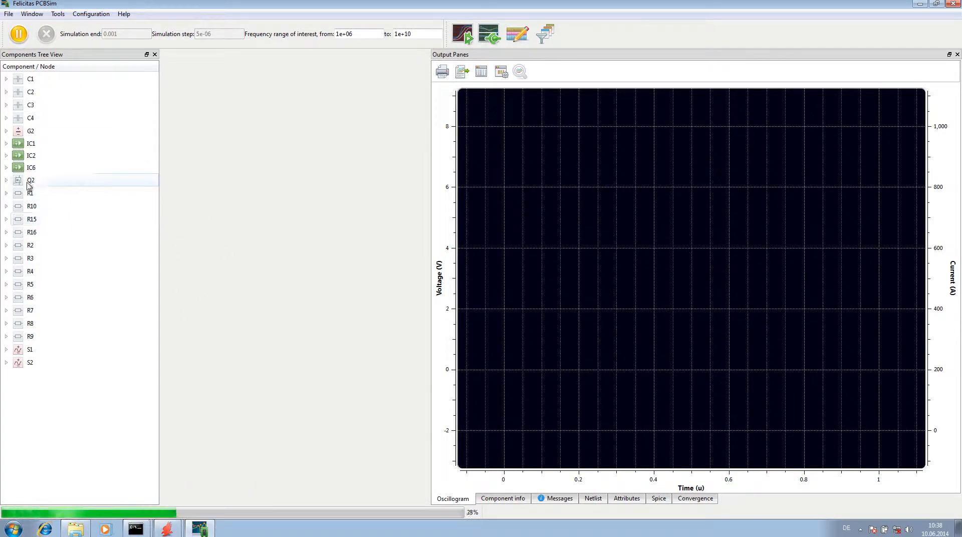
Plot the voltage at IC2's OUT pin in the oscillogram for the simulation with the changed capacitor C1.
left_click(6, 155)
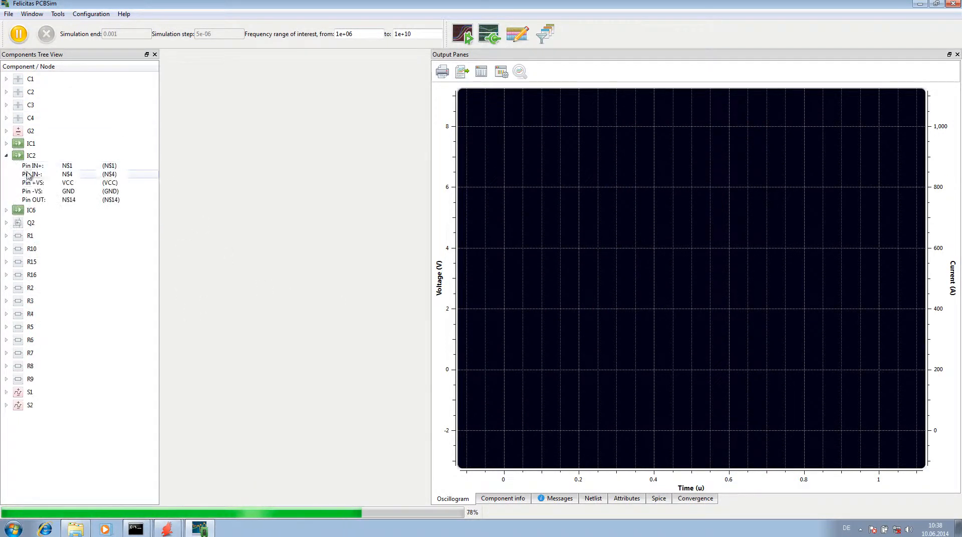
double_click(34, 196)
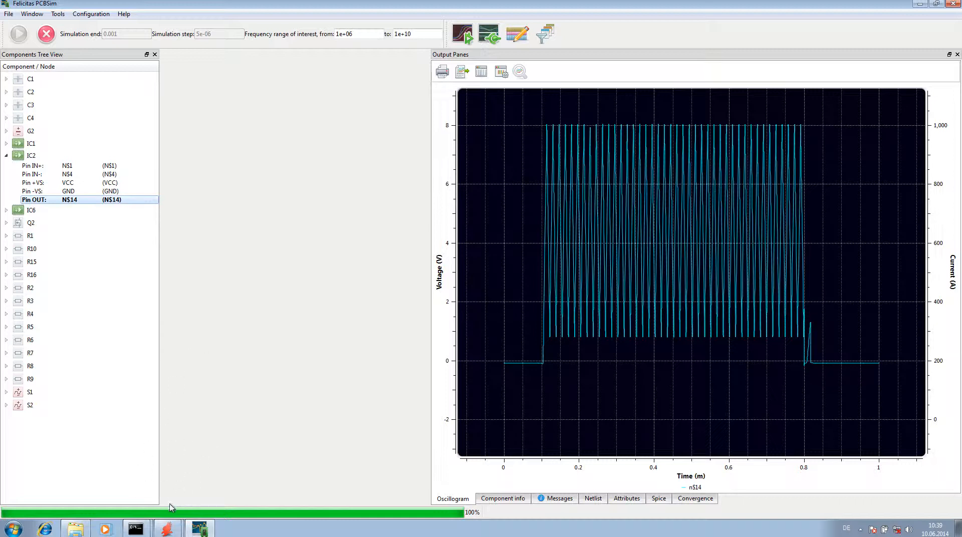
Switch to the EAGLE schematic and add a PROBEV voltage probe on the net at resistor R10's output end.
left_click(170, 528)
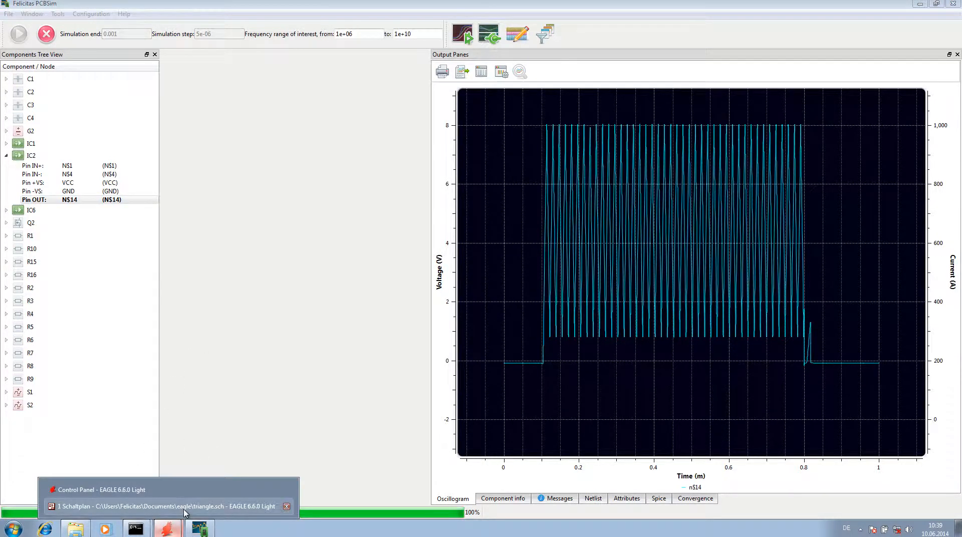
left_click(192, 506)
scroll(606, 196, "down", 1)
scroll(547, 183, "down", 1)
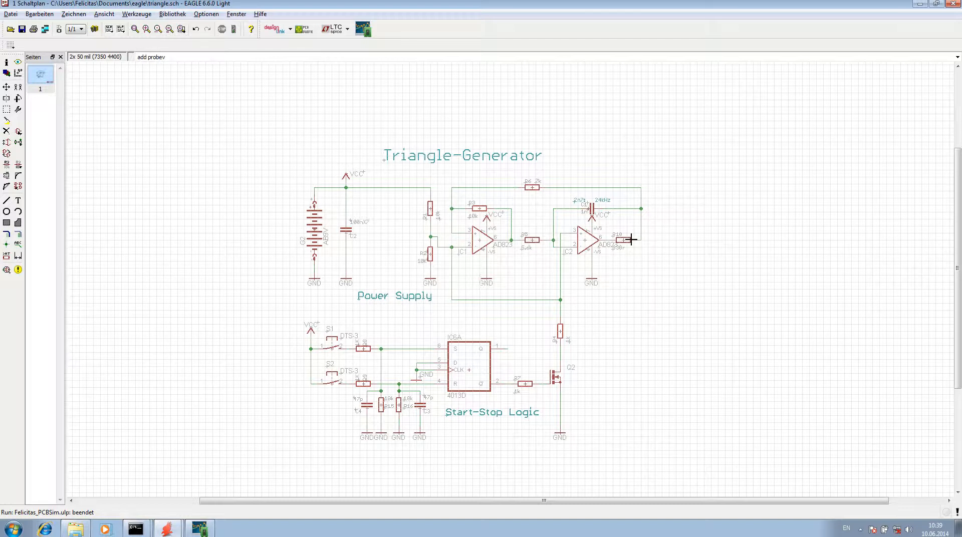
key("Return")
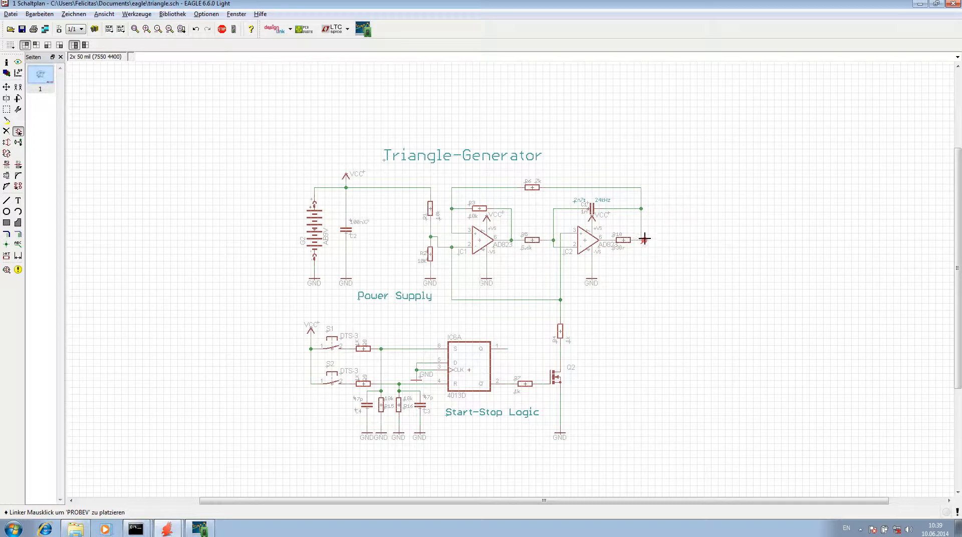
left_click(645, 238)
key("Escape")
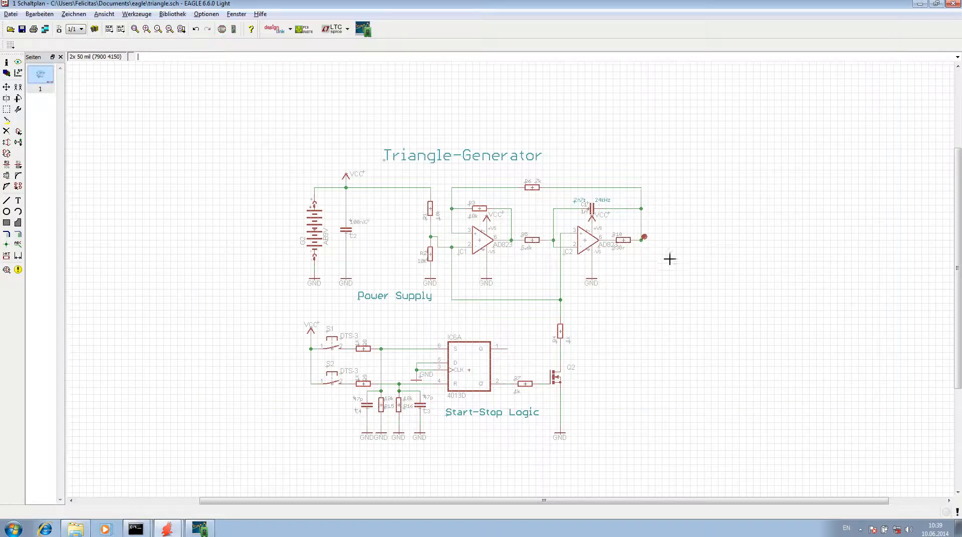
Open the PCBSim line style settings of the voltage probe beside R10 and set the line width to 3.
scroll(666, 248, "up", 8)
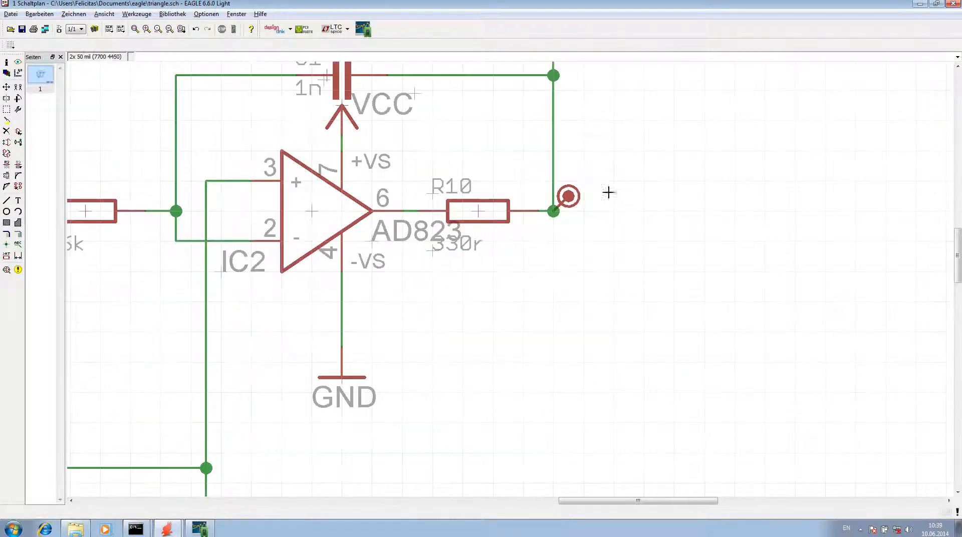
right_click(569, 197)
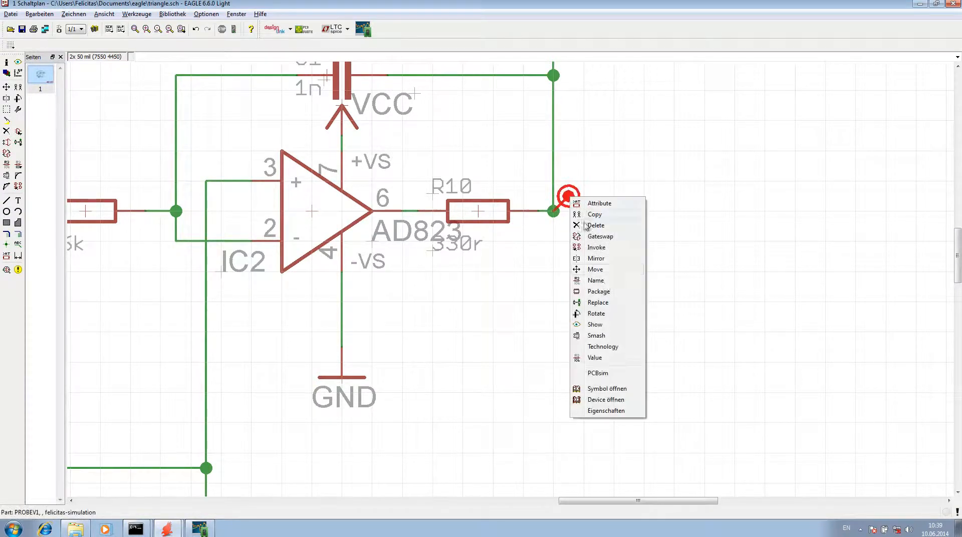
left_click(598, 373)
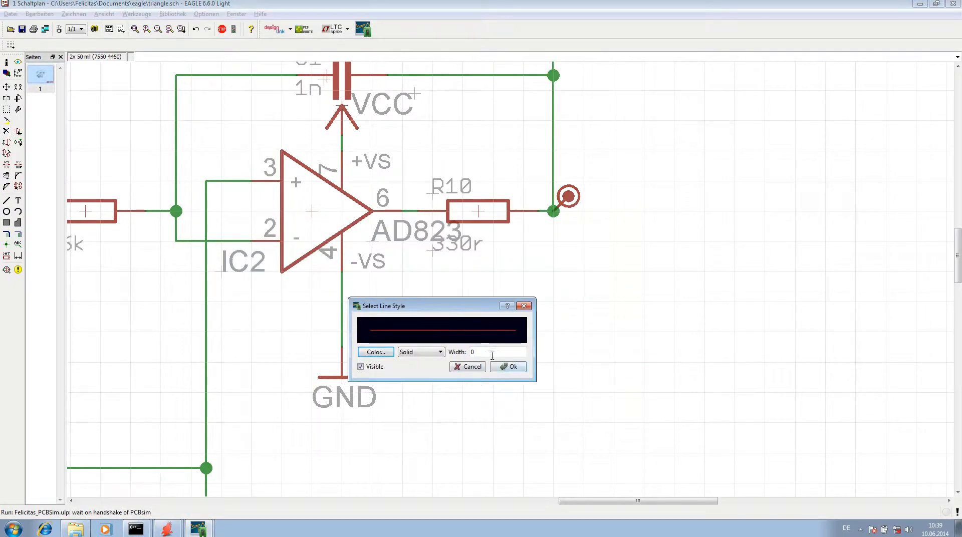
double_click(484, 350)
type("3")
left_click(386, 353)
left_click(411, 299)
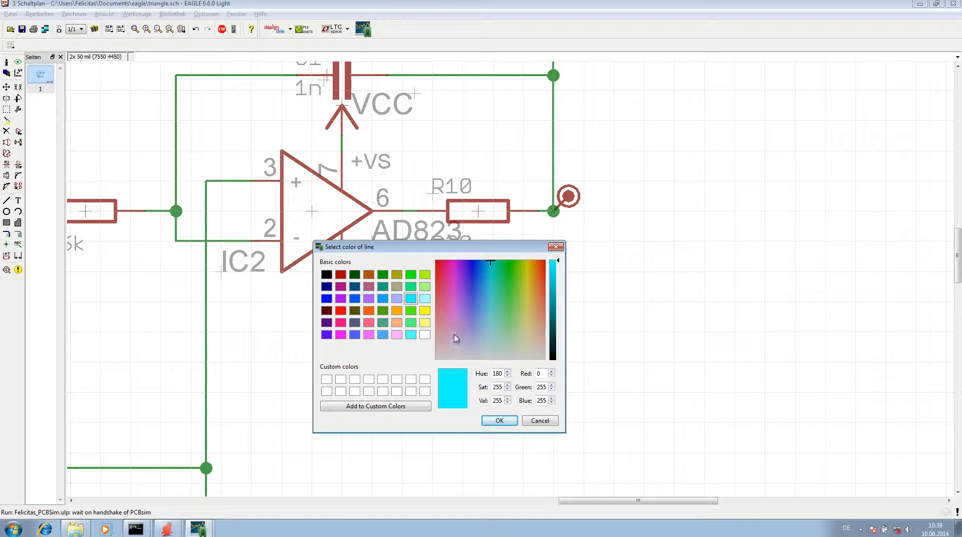
left_click(410, 310)
left_click(525, 420)
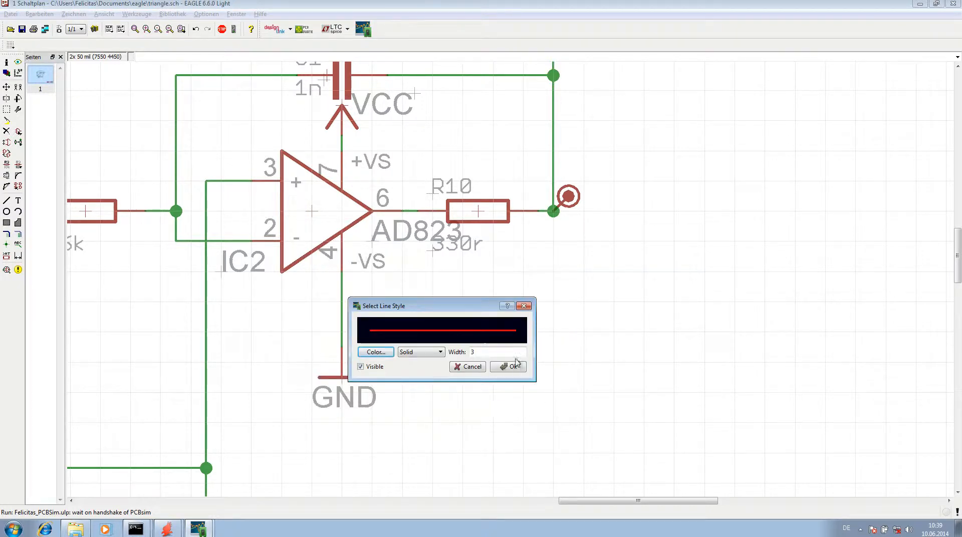
Set the voltage probe's trace color to bright green and apply the line style.
left_click(383, 355)
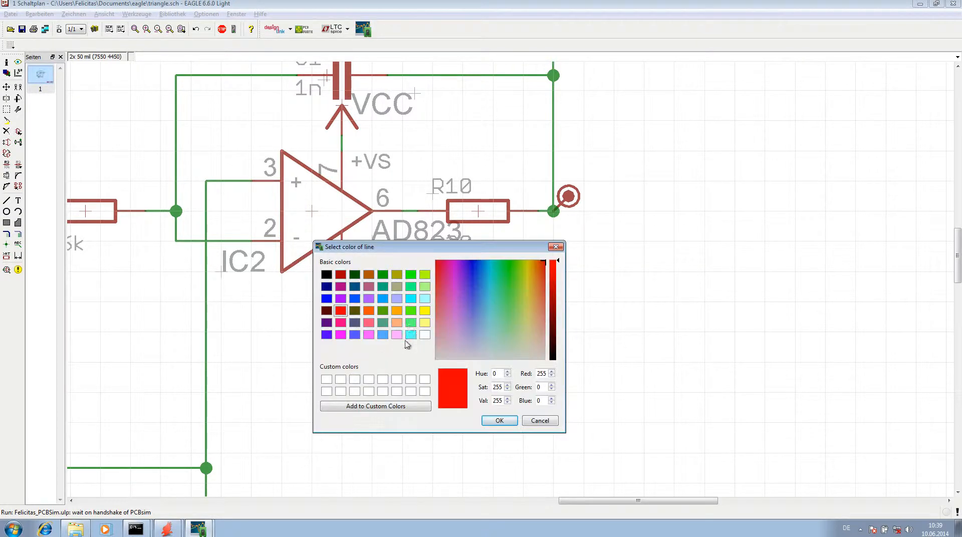
left_click(411, 310)
left_click(499, 420)
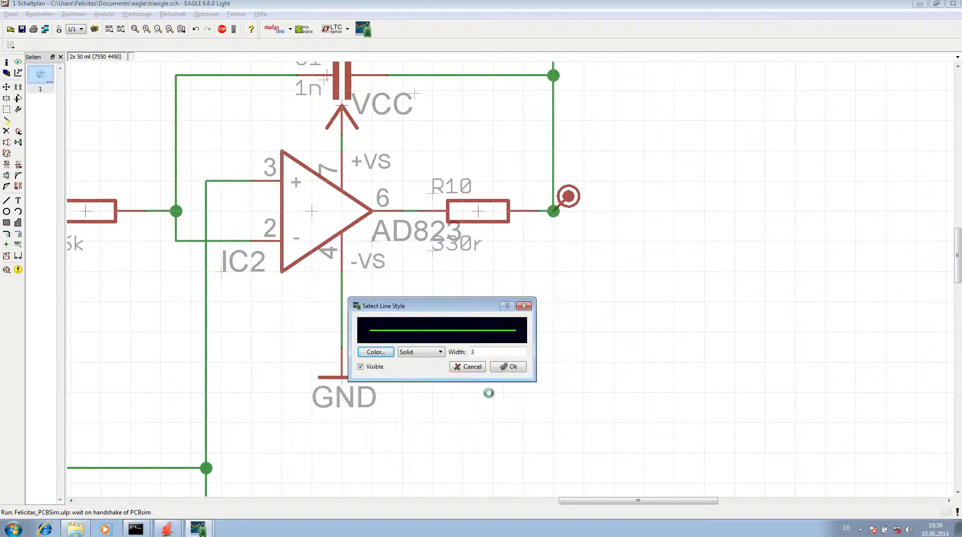
left_click(507, 371)
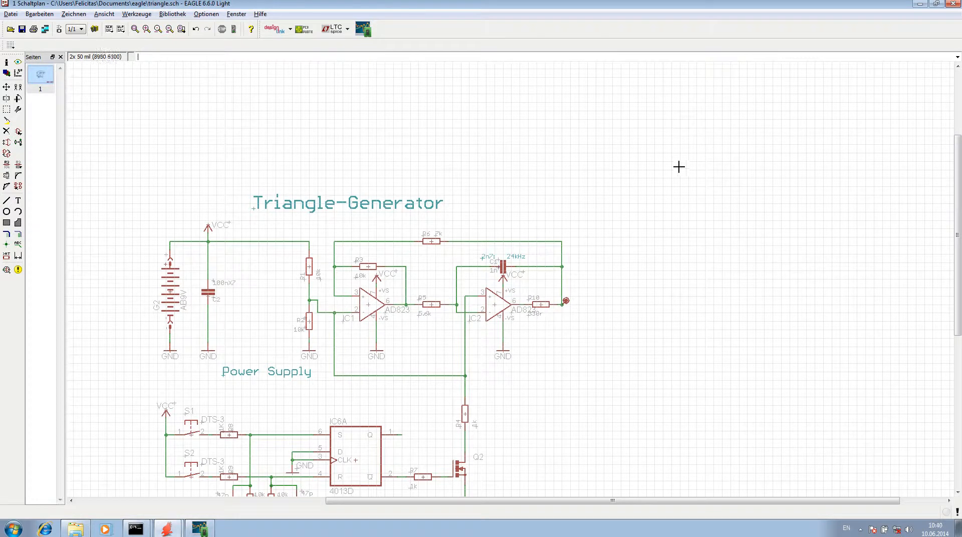
Transfer the schematic with the voltage probe to Felicitas PCBSim and run the simulation.
scroll(656, 206, "down", 1)
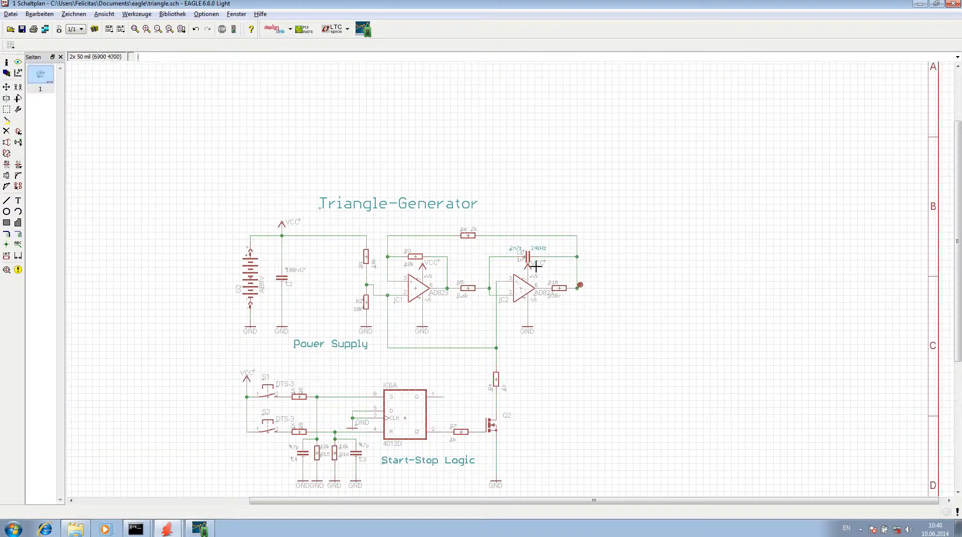
scroll(524, 148, "down", 1)
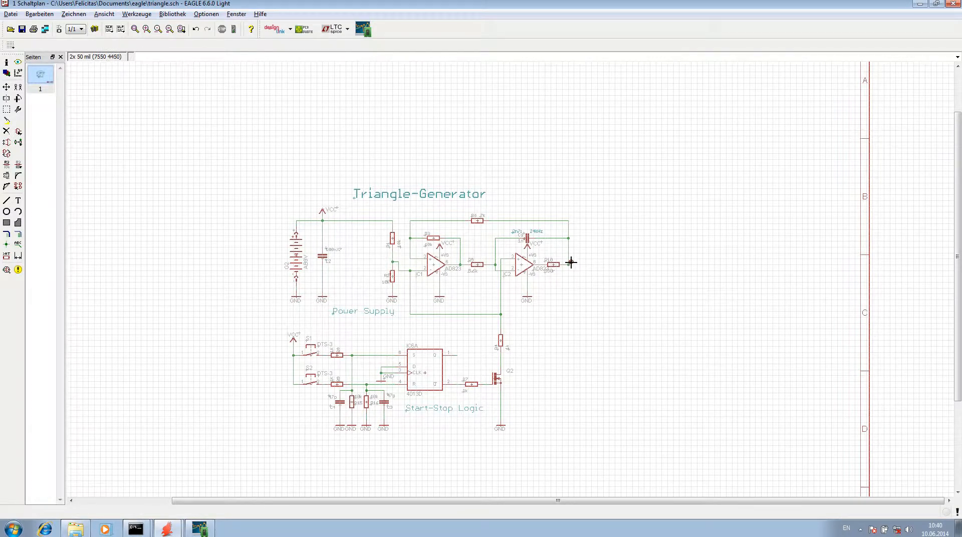
left_click(363, 28)
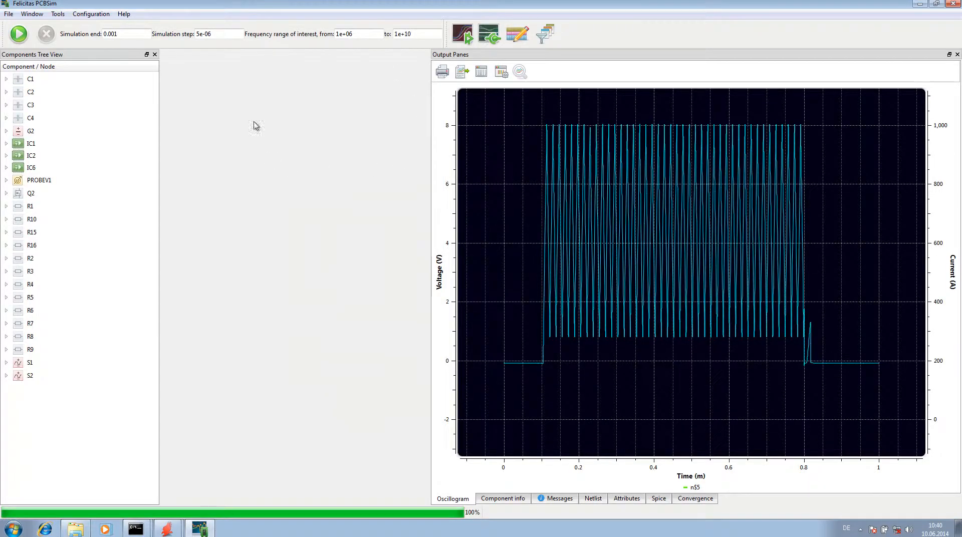
left_click(21, 39)
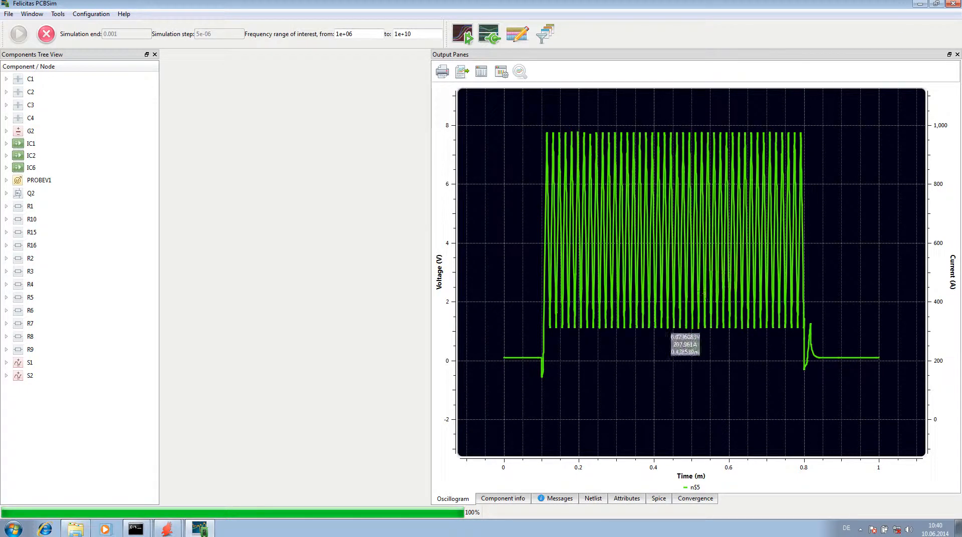
Return to the EAGLE schematic, review the complete triangle-generator circuit, and leave the virtual machine's full-screen mode.
left_click(169, 531)
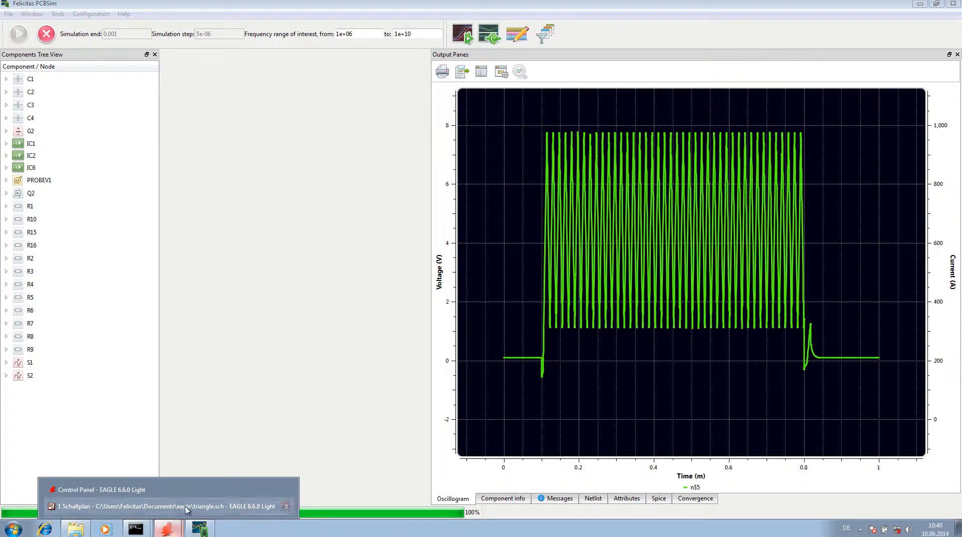
left_click(288, 507)
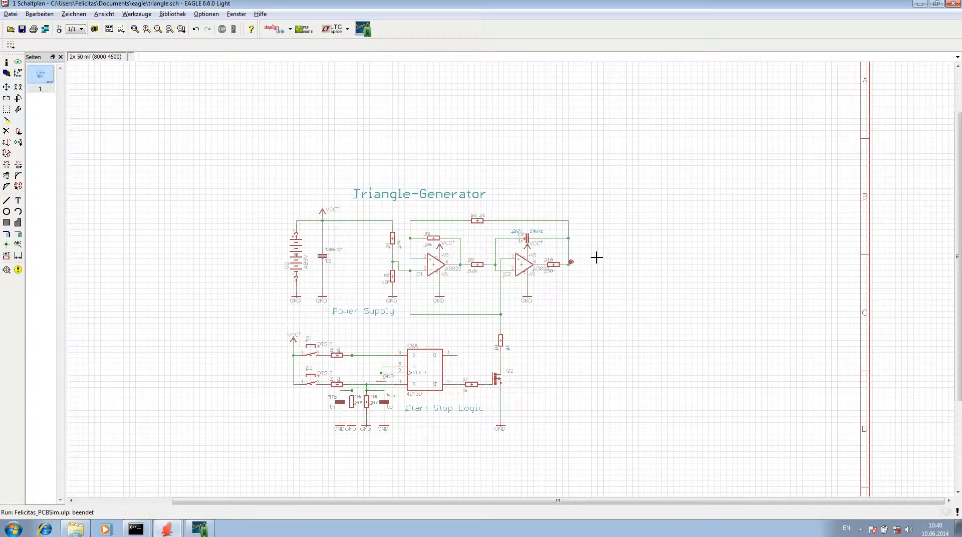
scroll(279, 441, "up", 1)
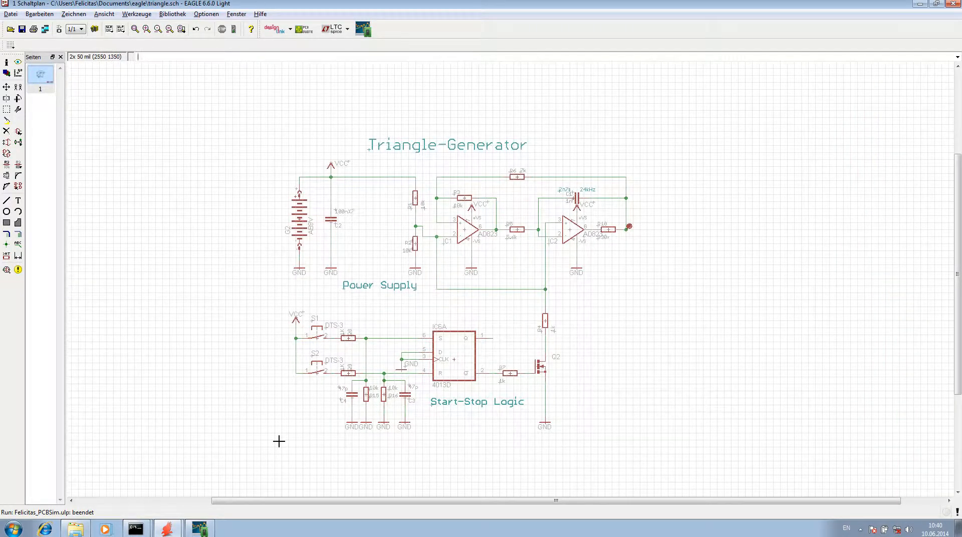
scroll(281, 434, "up", 1)
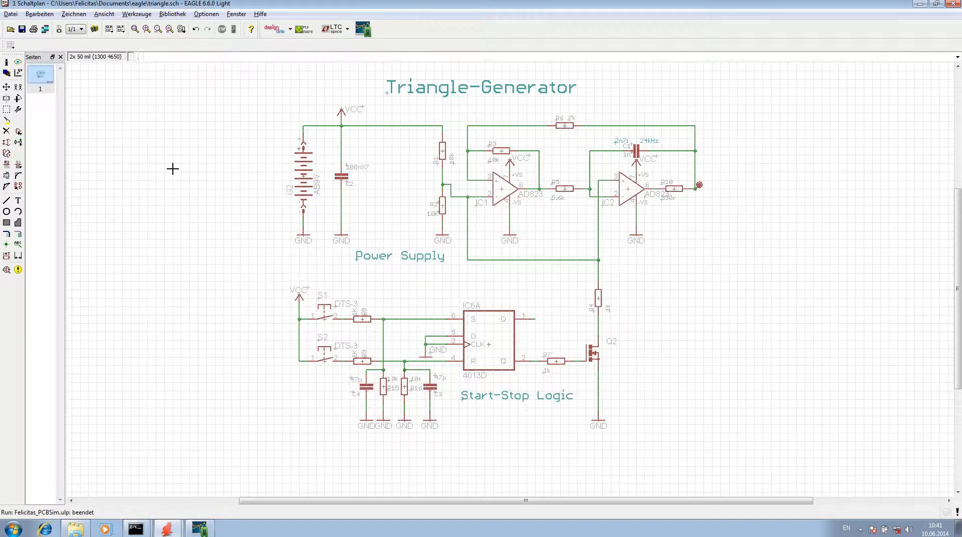
key("ctrl+f")
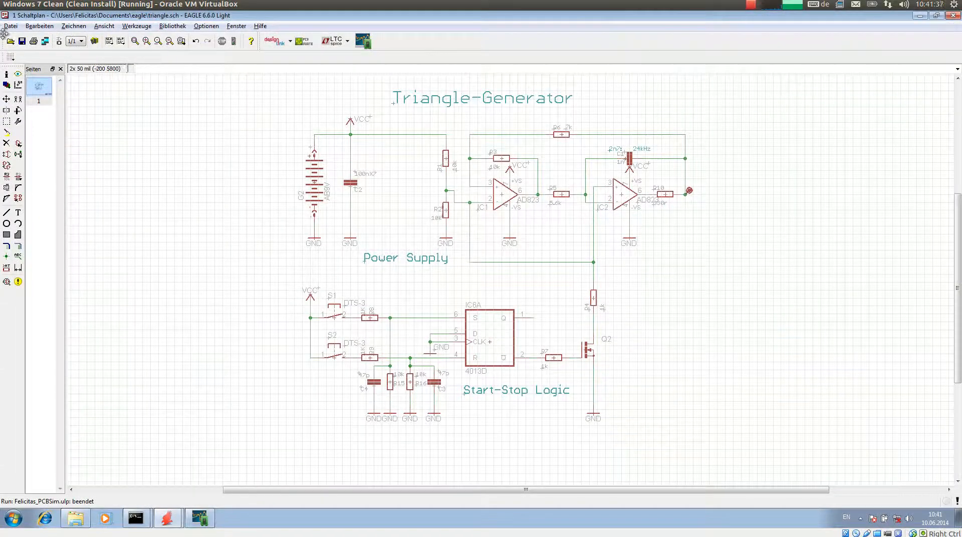